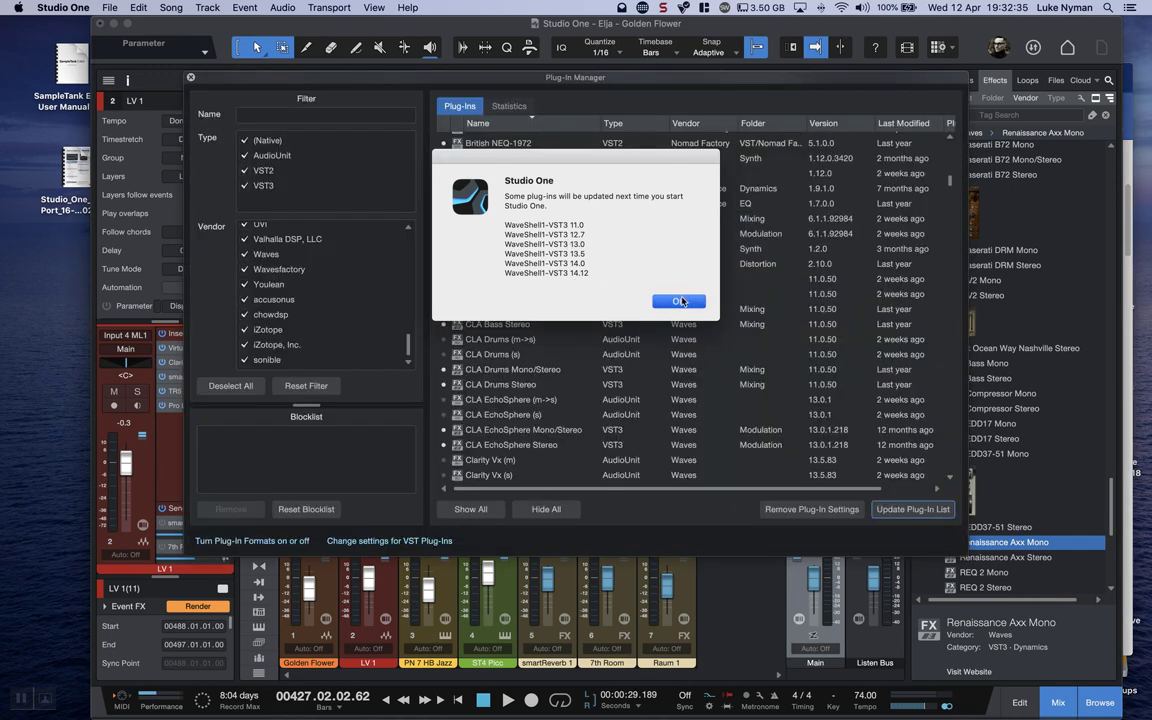
Dismiss the WaveShell update notice to reveal the Plug-In Manager
{"action": "left_click", "coordinate": [679, 301]}
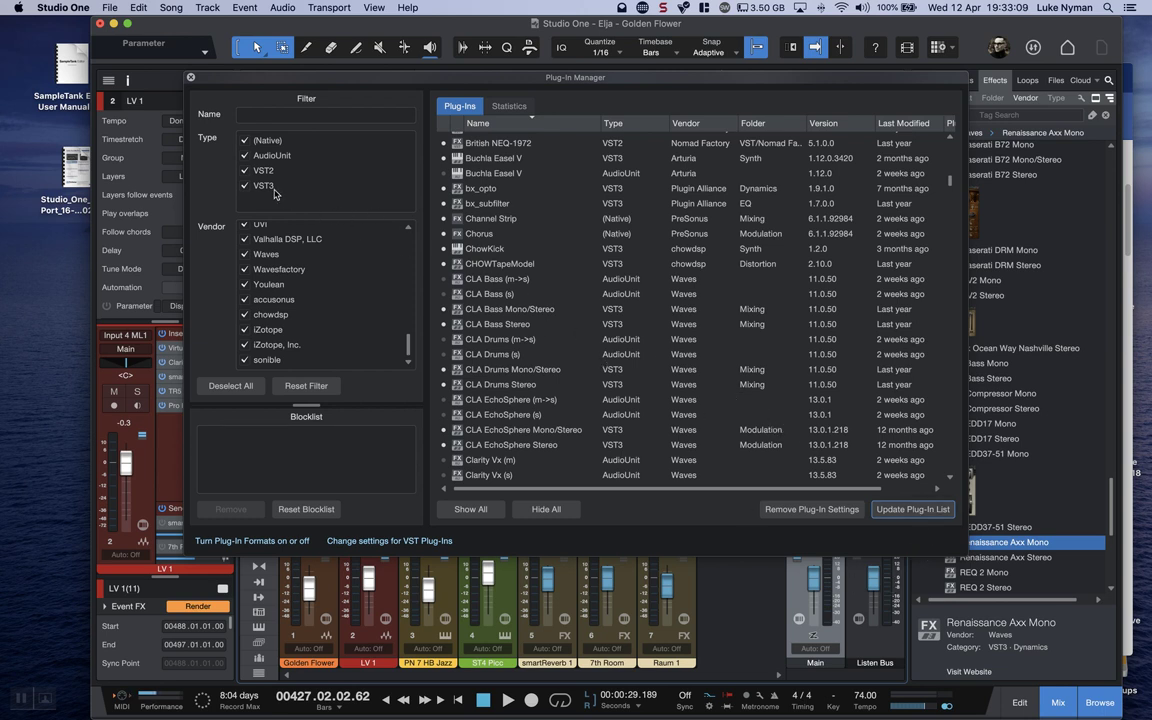
{"action": "left_click", "coordinate": [245, 141]}
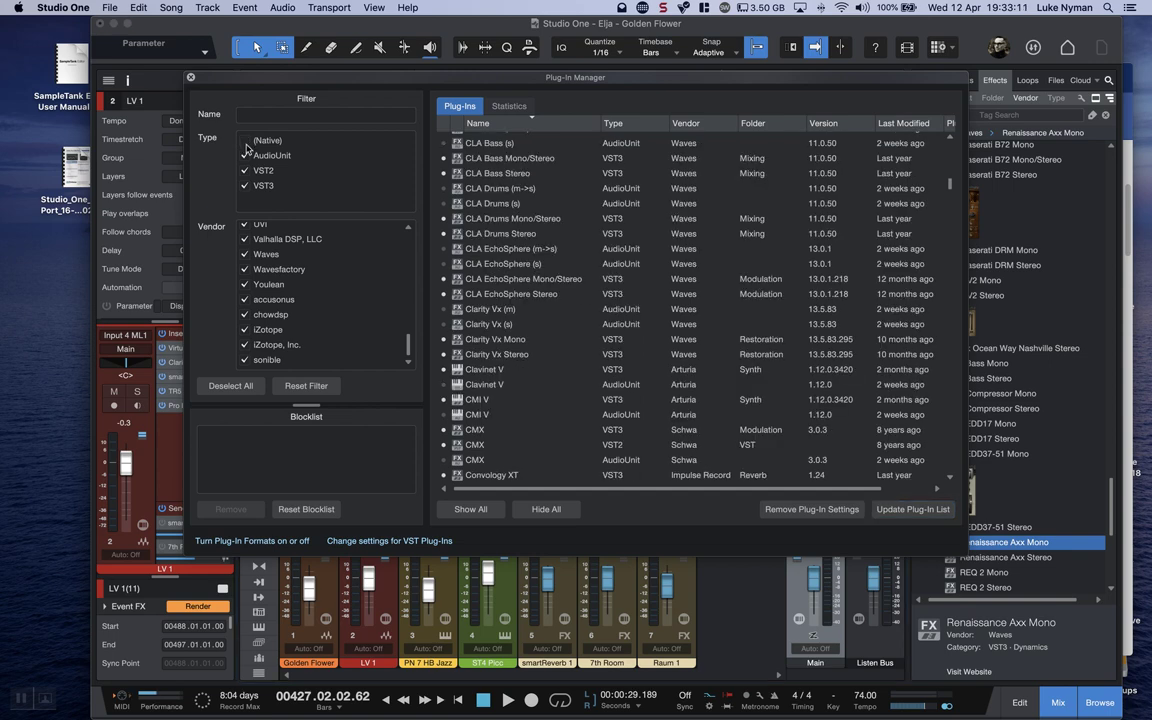
{"action": "left_click", "coordinate": [245, 156]}
{"action": "left_click", "coordinate": [245, 170]}
Clear all format and vendor filters and limit the list to Waves plug-ins
{"action": "left_click", "coordinate": [245, 141]}
{"action": "left_click", "coordinate": [245, 156]}
{"action": "left_click", "coordinate": [245, 170]}
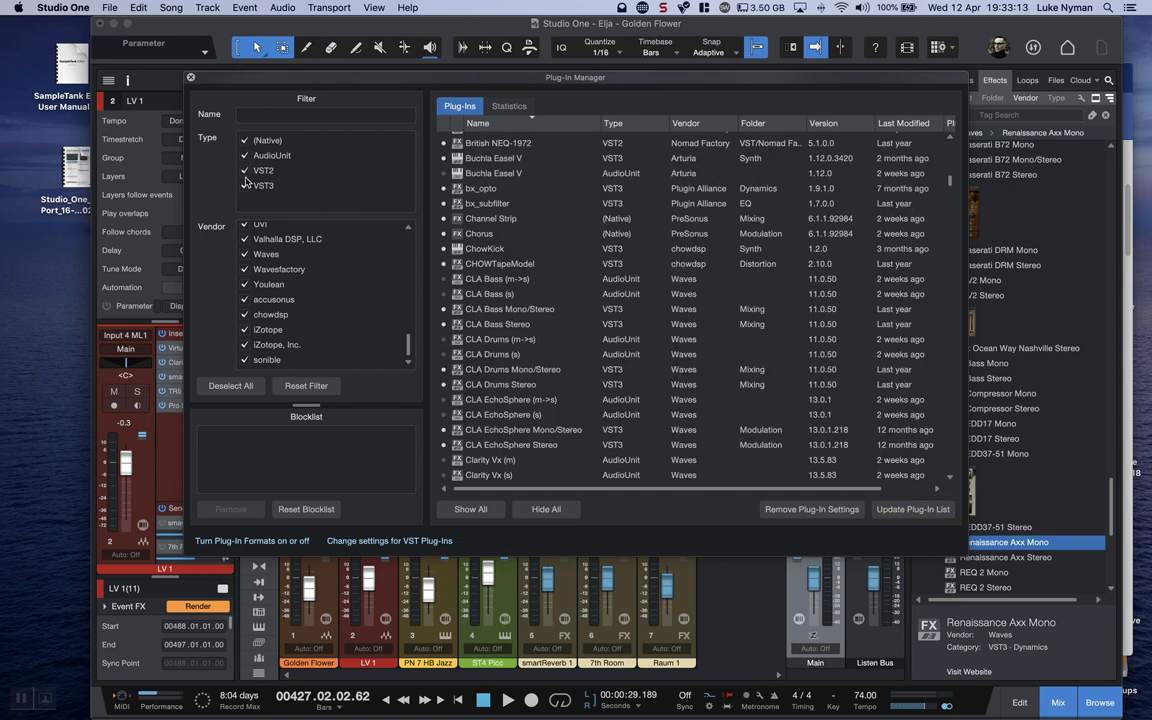
{"action": "left_click", "coordinate": [247, 386]}
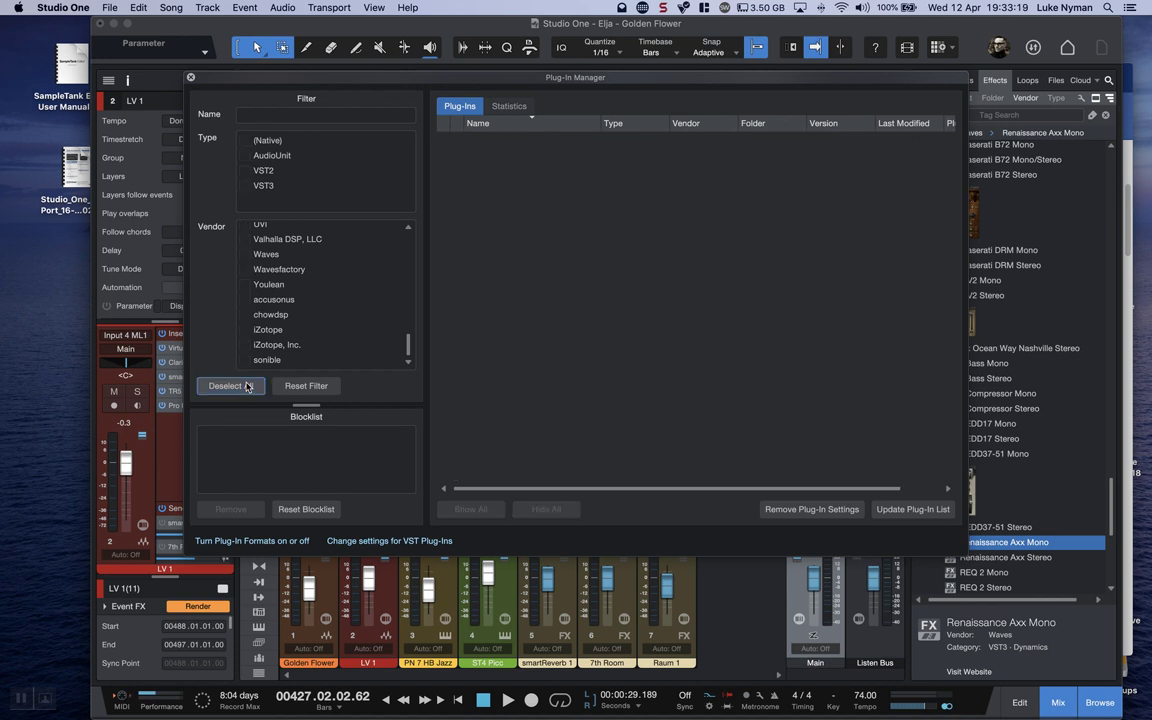
{"action": "left_click", "coordinate": [244, 254]}
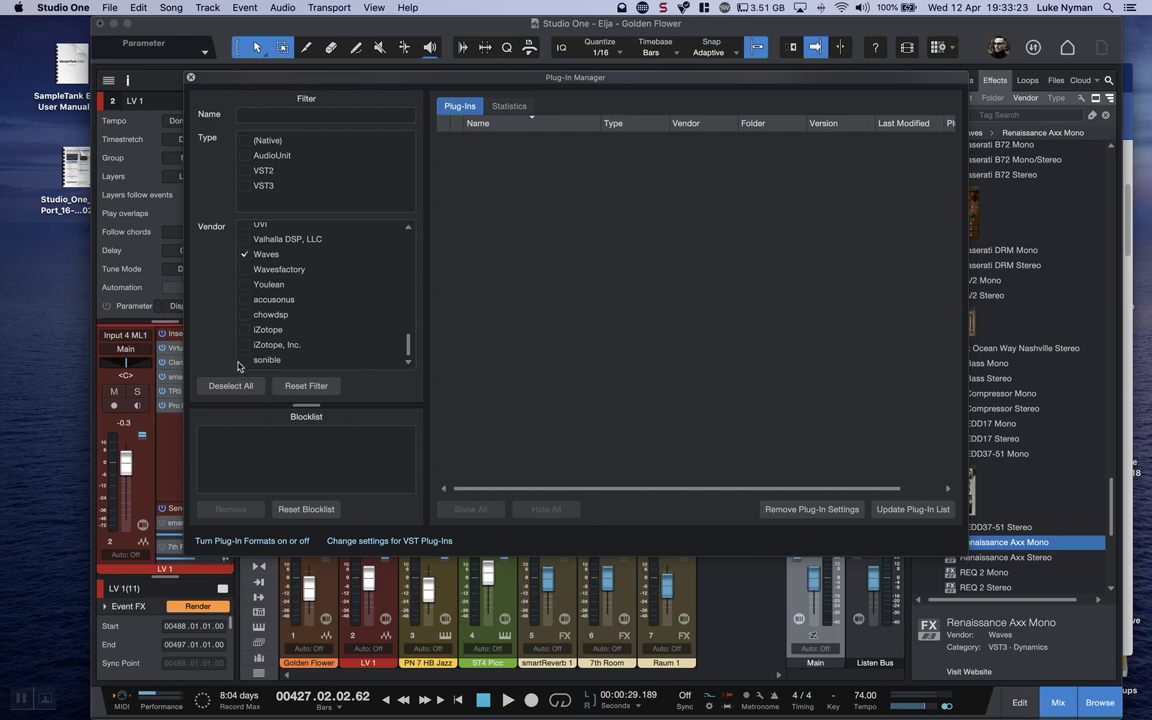
Try VST3, VST2 and AudioUnit format filter combinations on the Waves list
{"action": "left_click", "coordinate": [252, 188]}
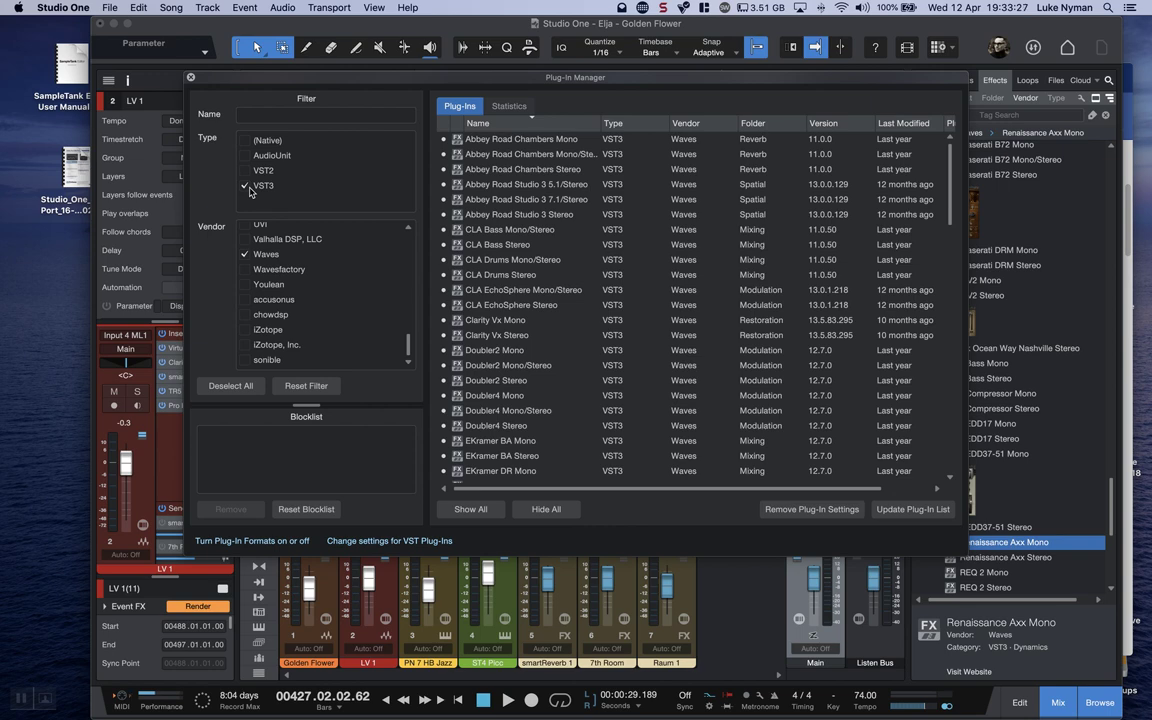
{"action": "left_click", "coordinate": [250, 186]}
{"action": "left_click", "coordinate": [249, 171]}
{"action": "left_click", "coordinate": [249, 155]}
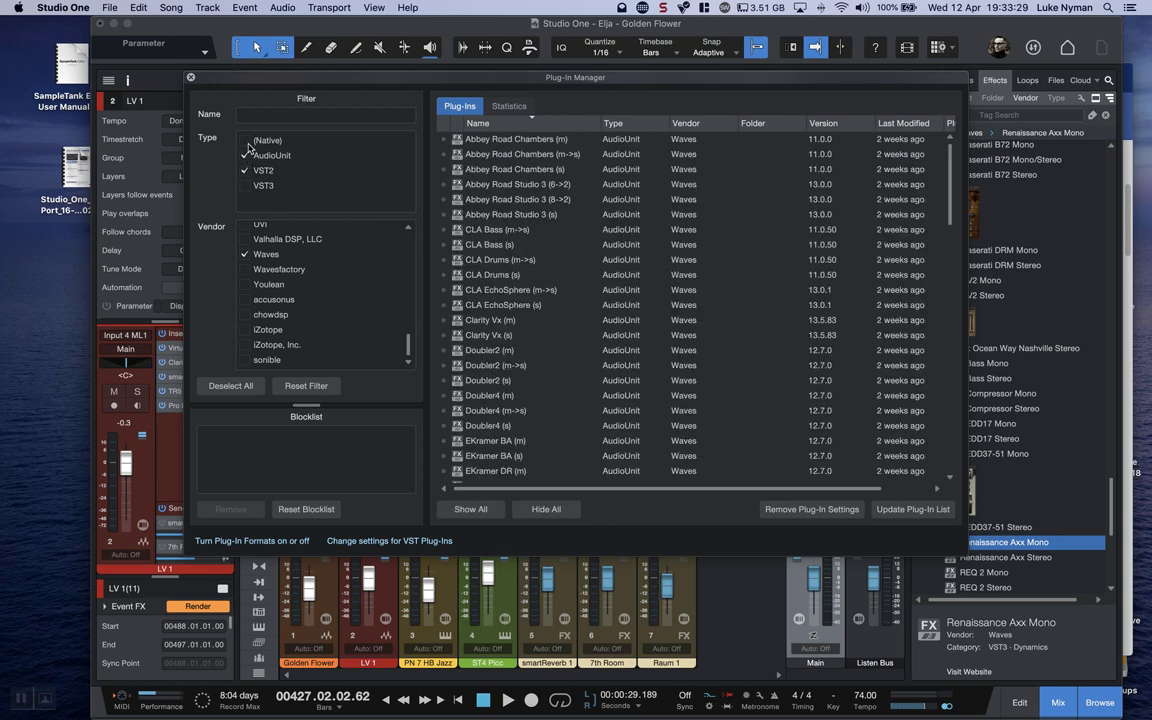
{"action": "left_click", "coordinate": [246, 156]}
{"action": "left_click", "coordinate": [246, 157]}
{"action": "left_click", "coordinate": [246, 156]}
{"action": "left_click", "coordinate": [246, 171]}
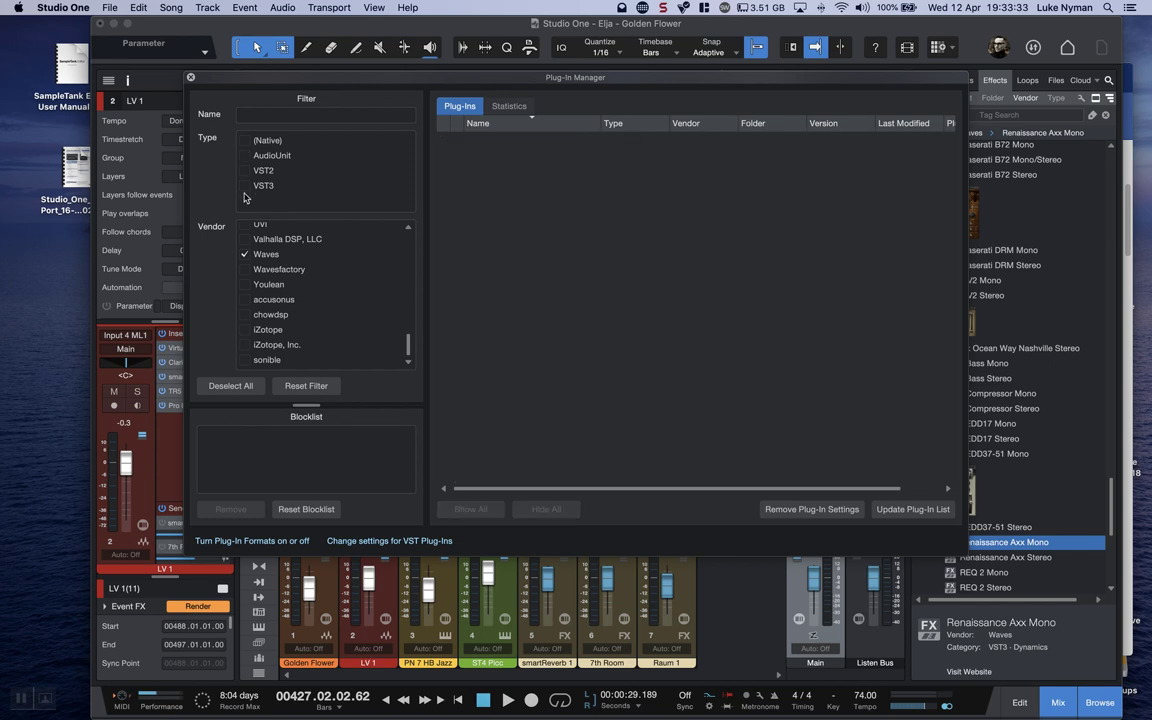
{"action": "left_click", "coordinate": [245, 187]}
{"action": "left_click", "coordinate": [245, 187]}
Show only AudioUnit and VST3 Waves plug-ins, then update the plug-in list
{"action": "left_click", "coordinate": [246, 141]}
{"action": "left_click", "coordinate": [246, 141]}
{"action": "left_click", "coordinate": [246, 156]}
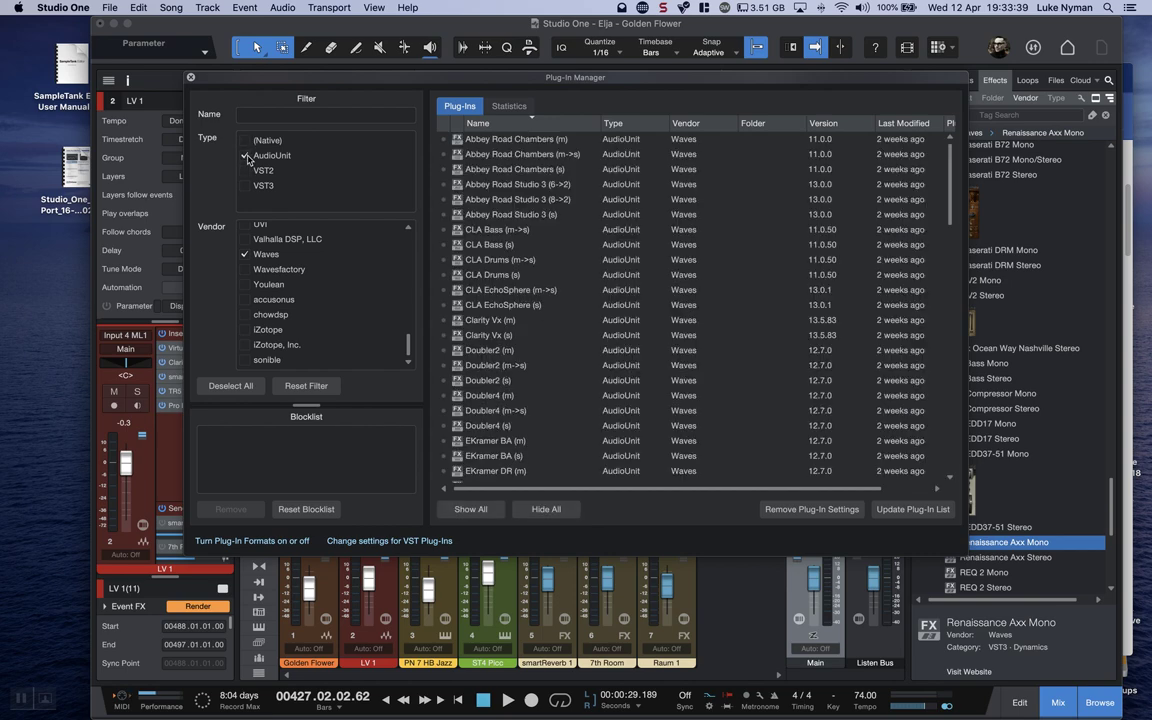
{"action": "left_click", "coordinate": [247, 157]}
{"action": "left_click", "coordinate": [247, 157]}
{"action": "left_click", "coordinate": [246, 186]}
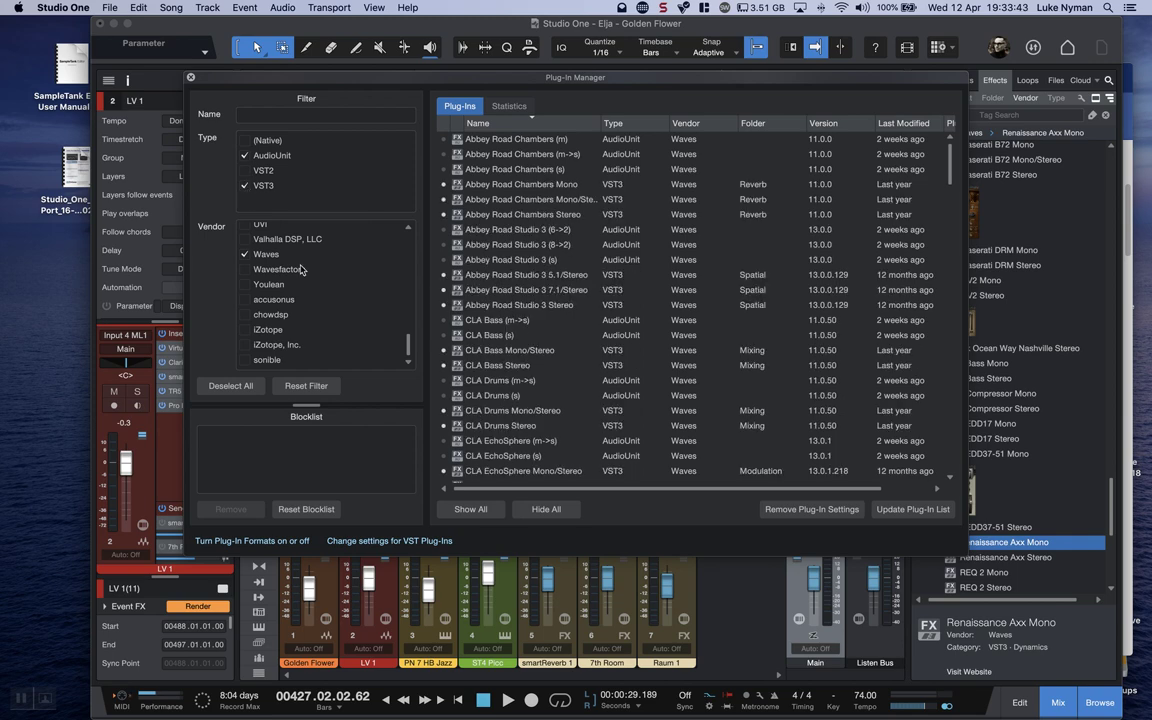
{"action": "left_click", "coordinate": [902, 510]}
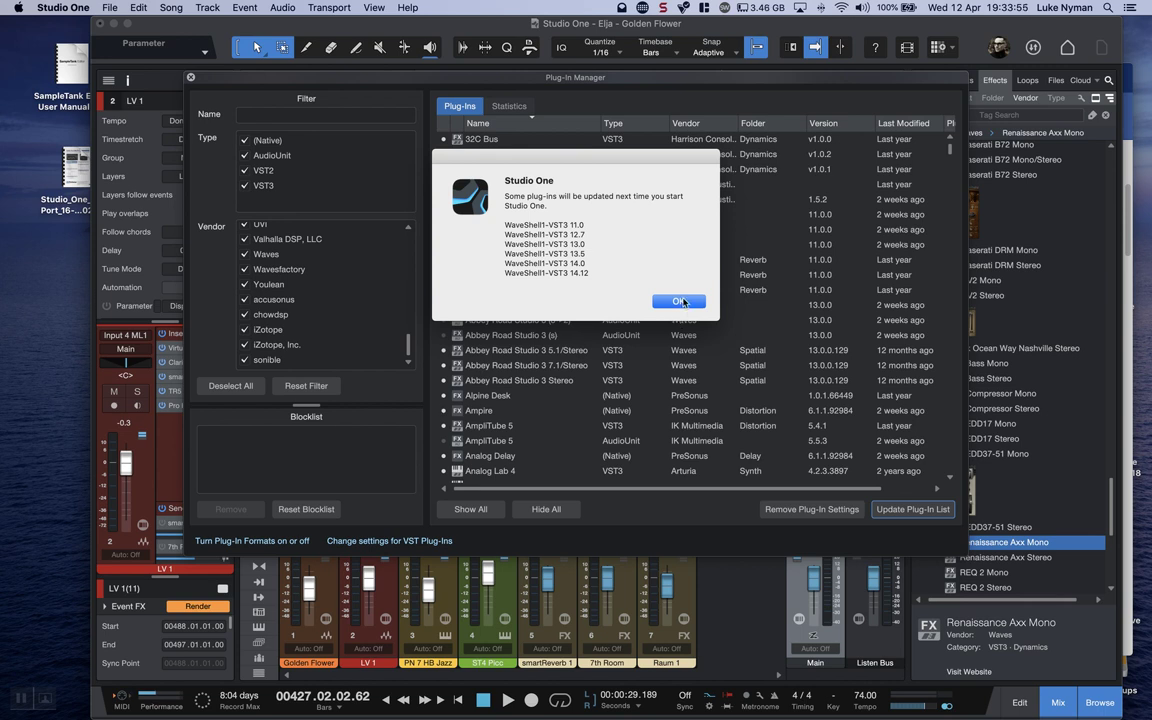
Dismiss the WaveShell update notice and close the Plug-In Manager
{"action": "left_click", "coordinate": [680, 301]}
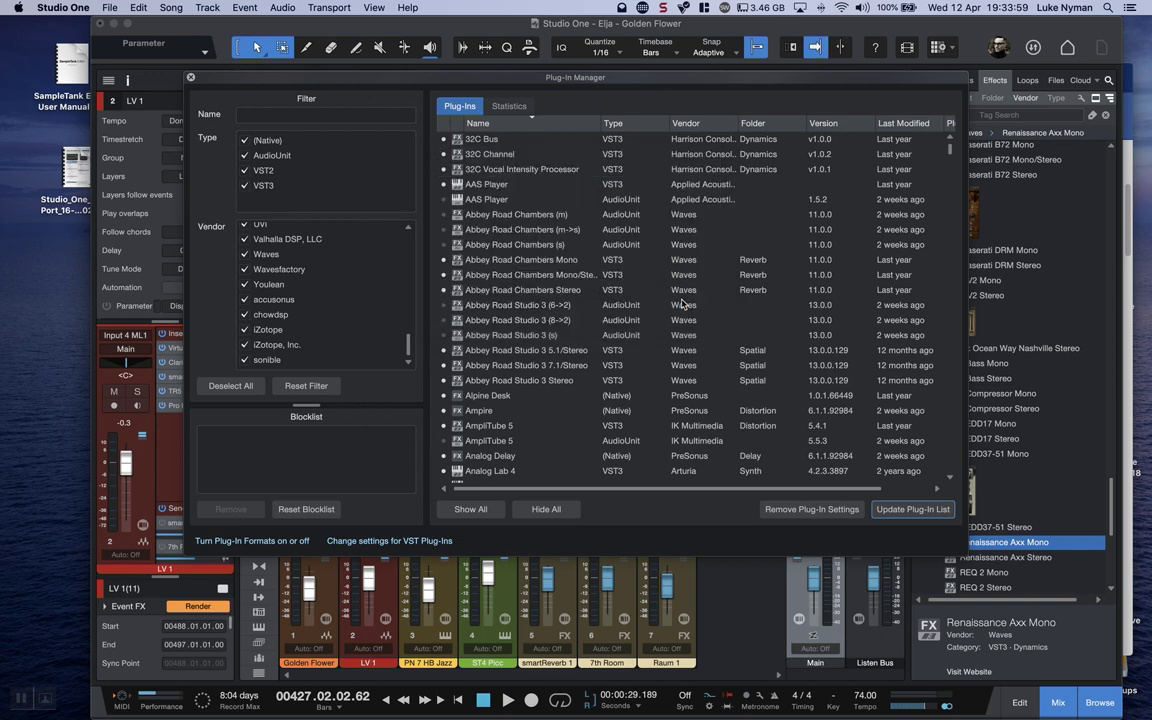
{"action": "left_click", "coordinate": [190, 77]}
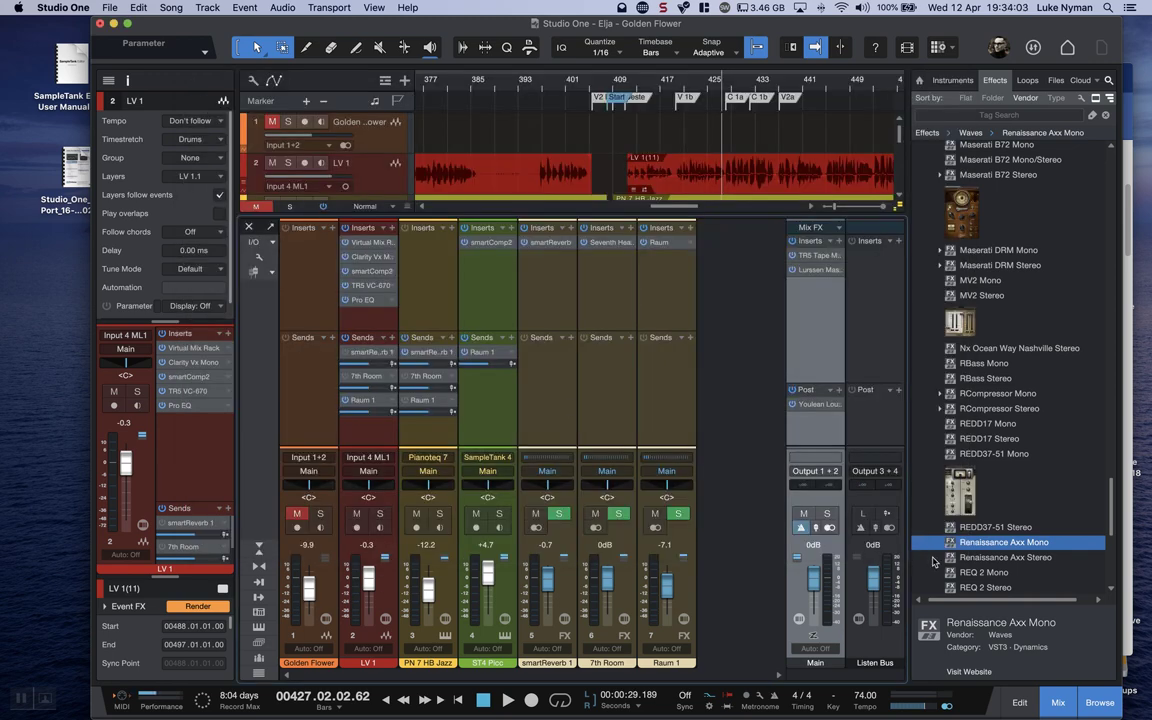
{"action": "left_click", "coordinate": [967, 497]}
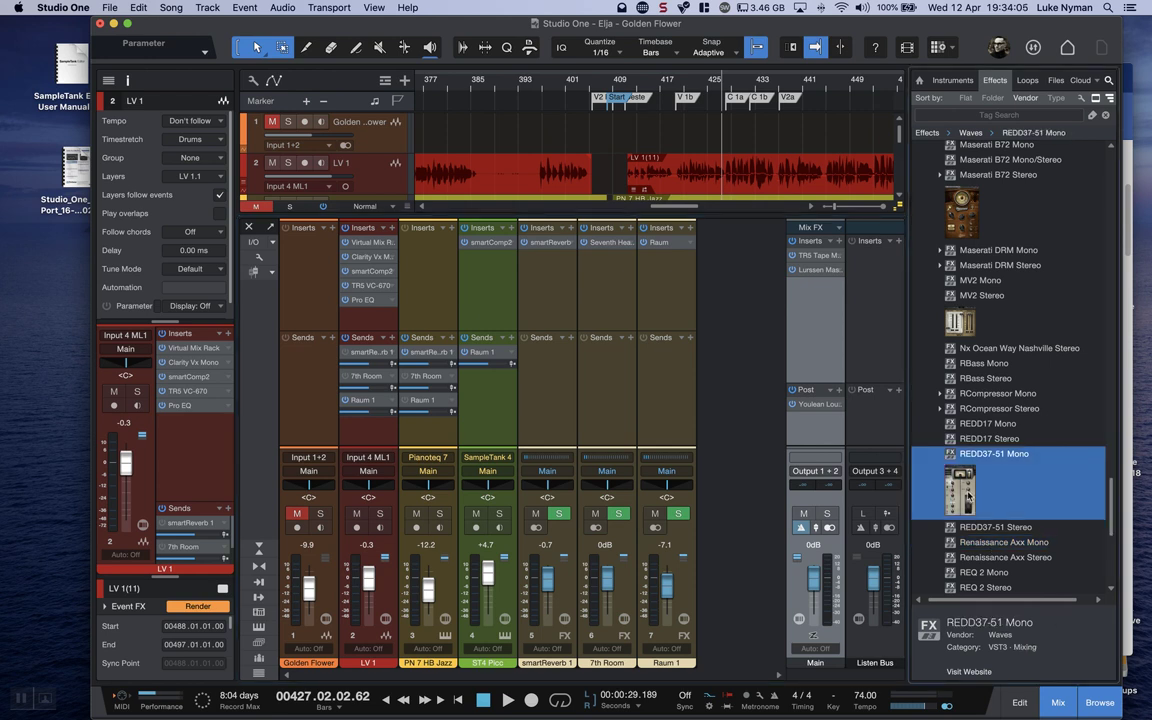
{"action": "left_click_drag", "start_coordinate": [967, 497], "coordinate": [816, 306]}
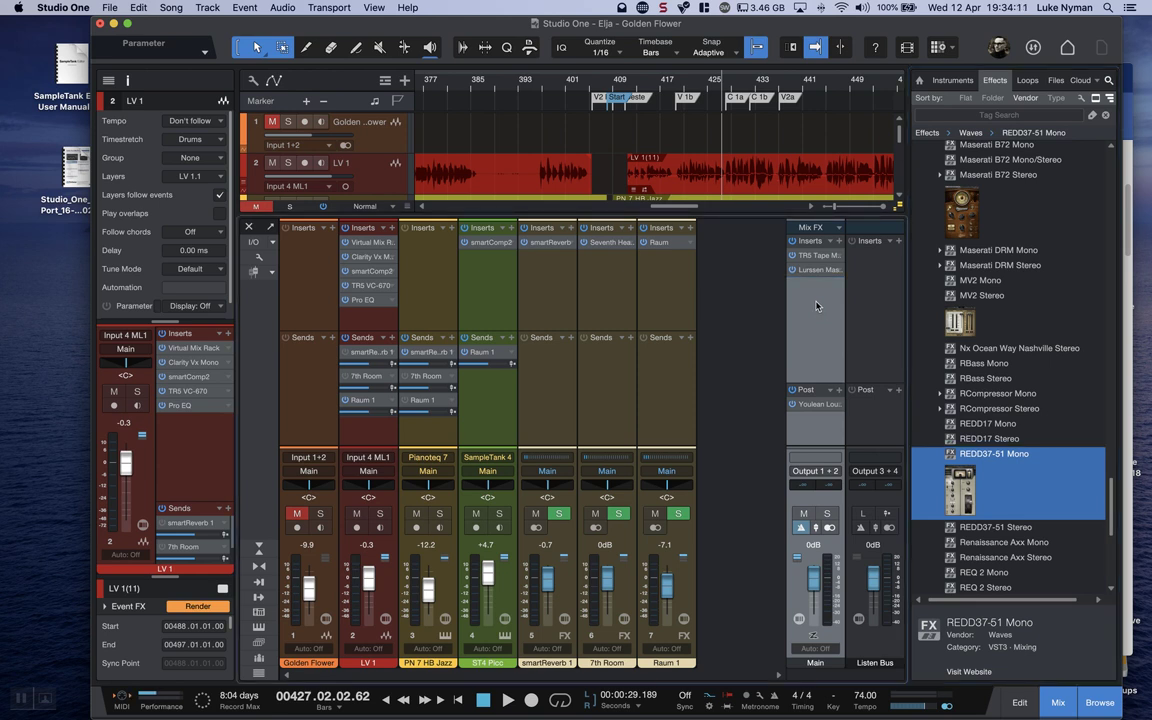
{"action": "left_click", "coordinate": [954, 321]}
{"action": "left_click_drag", "start_coordinate": [954, 321], "coordinate": [805, 311]}
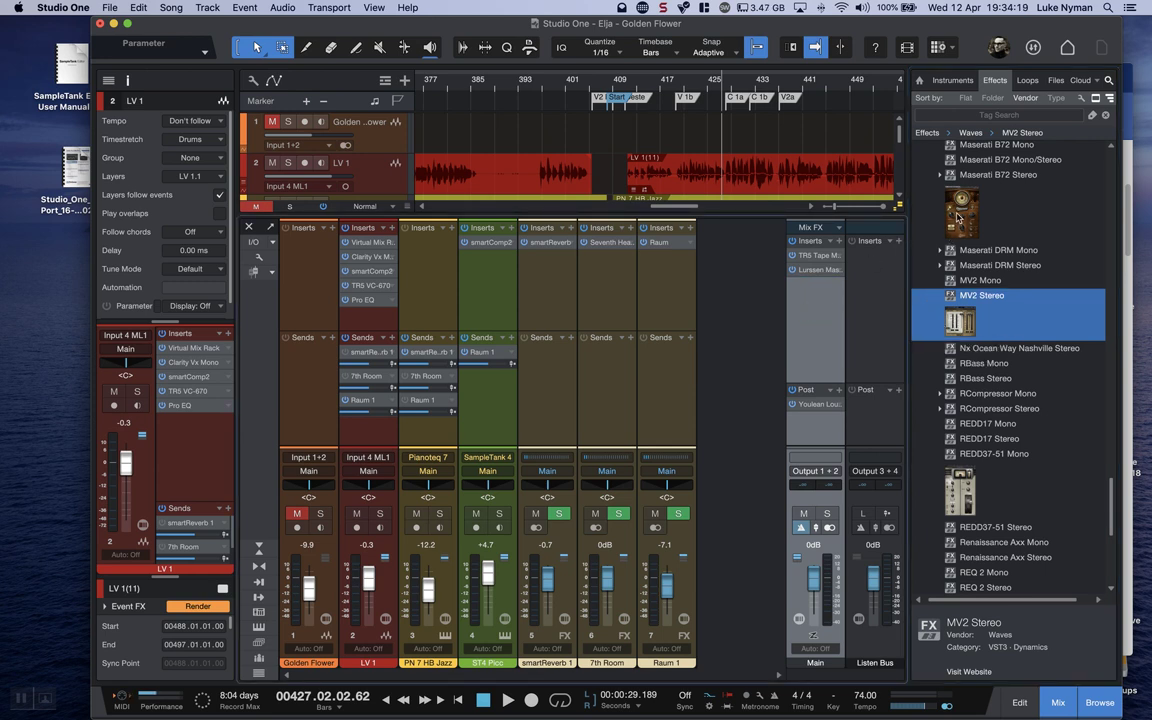
{"action": "left_click_drag", "start_coordinate": [957, 218], "coordinate": [820, 305]}
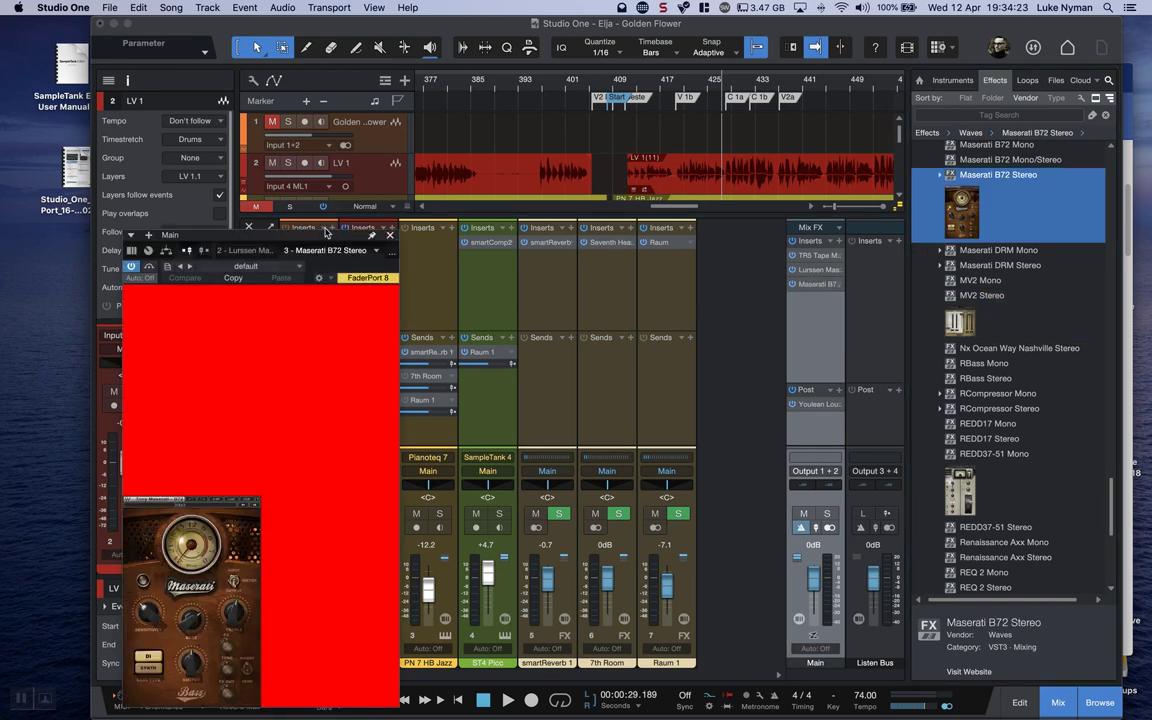
Reposition the Maserati B72 Stereo window, set Sensitivity to -0.1, then close it
{"action": "left_click_drag", "start_coordinate": [325, 234], "coordinate": [643, 108]}
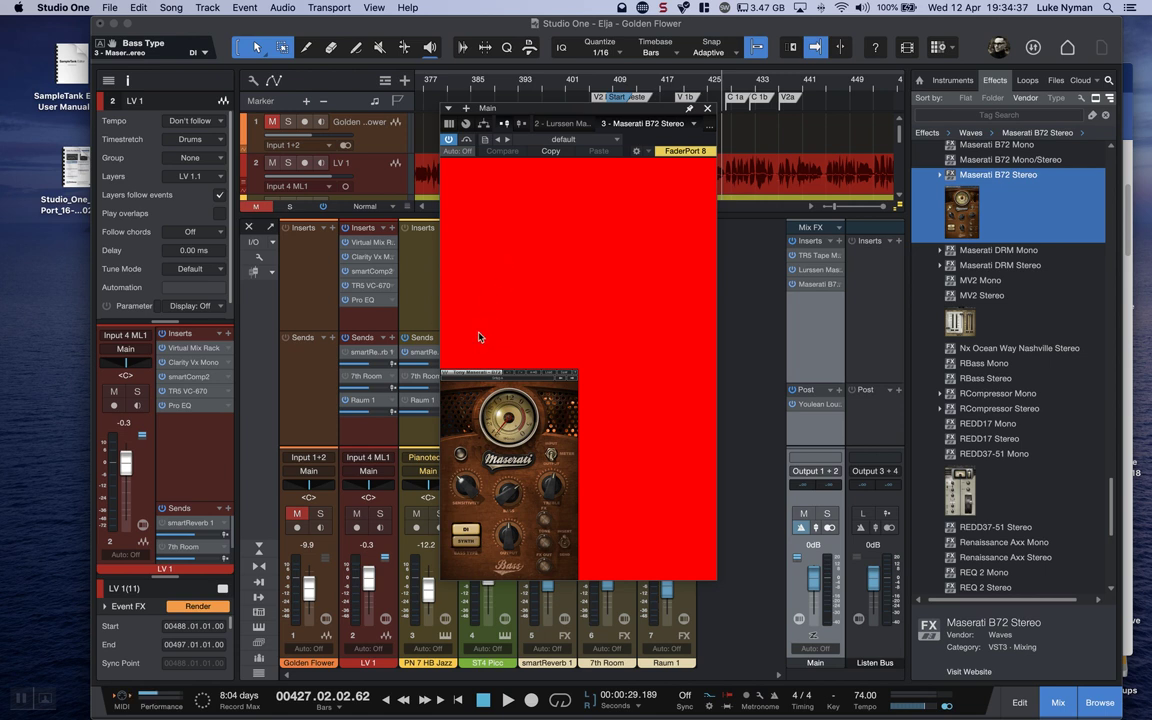
{"action": "left_click", "coordinate": [634, 152]}
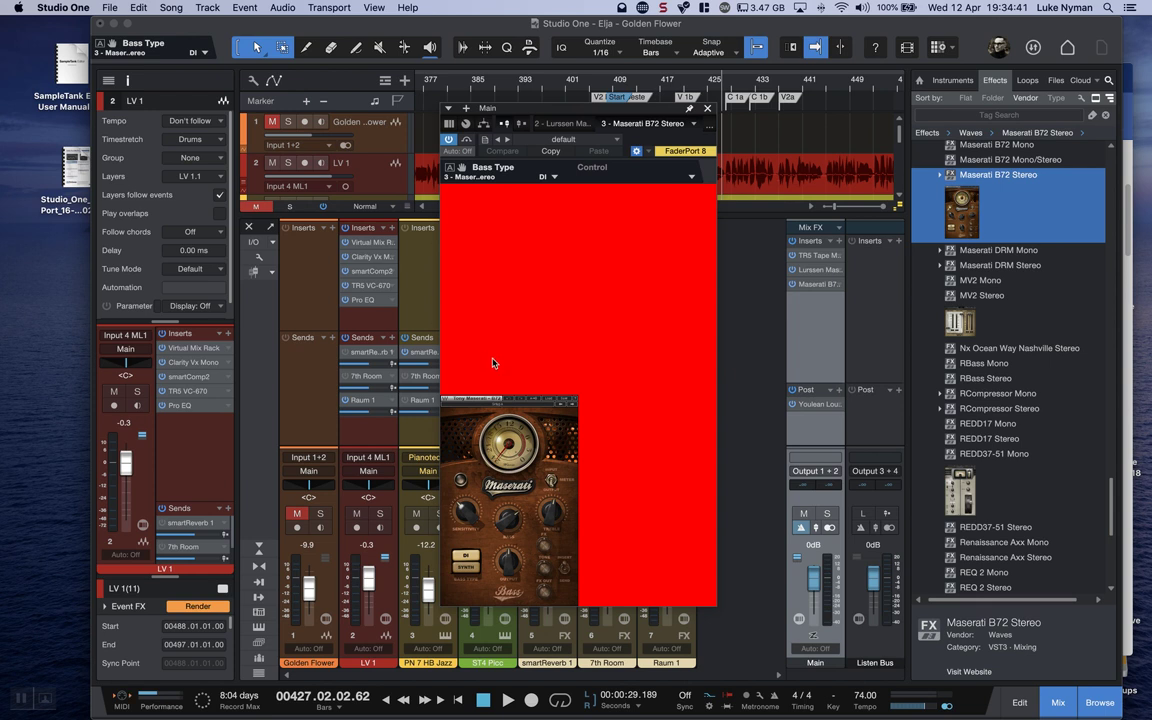
{"action": "mouse_move", "coordinate": [463, 512]}
{"action": "left_mouse_down"}
{"action": "mouse_move", "coordinate": [463, 500]}
{"action": "mouse_move", "coordinate": [463, 516]}
{"action": "left_mouse_up"}
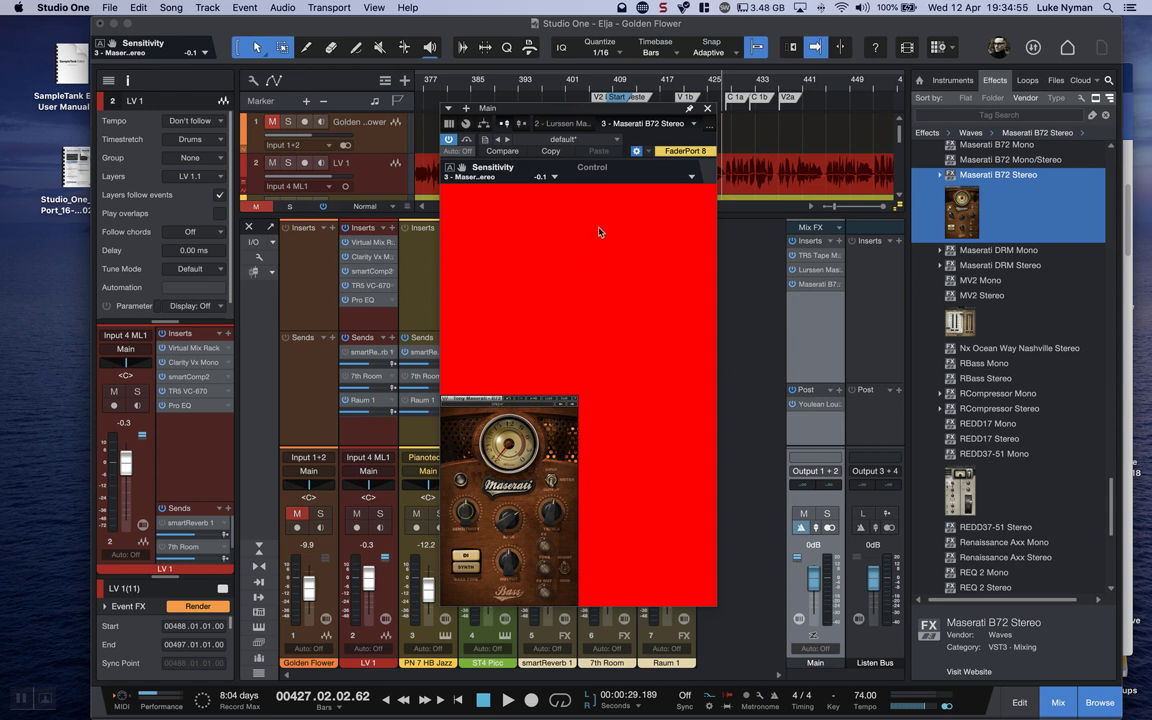
{"action": "left_click", "coordinate": [708, 110]}
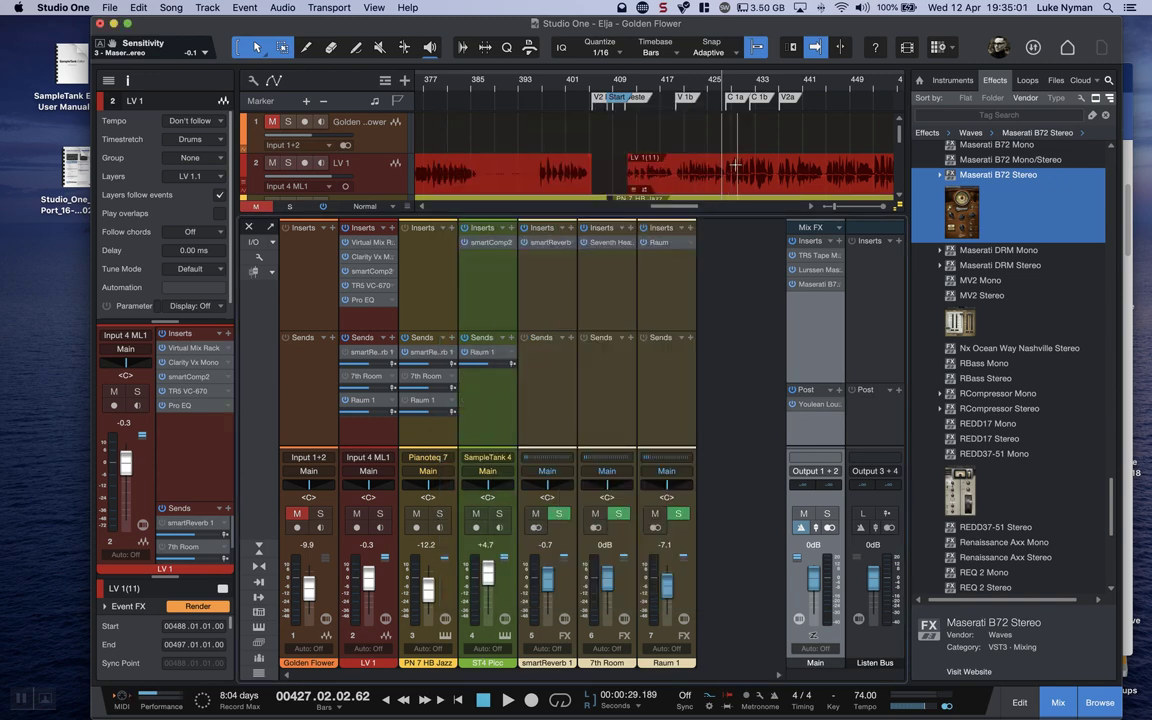
Remove Maserati B72 from the Mix FX inserts and drag REDD37-51 Mono onto the channel
{"action": "right_click", "coordinate": [821, 287]}
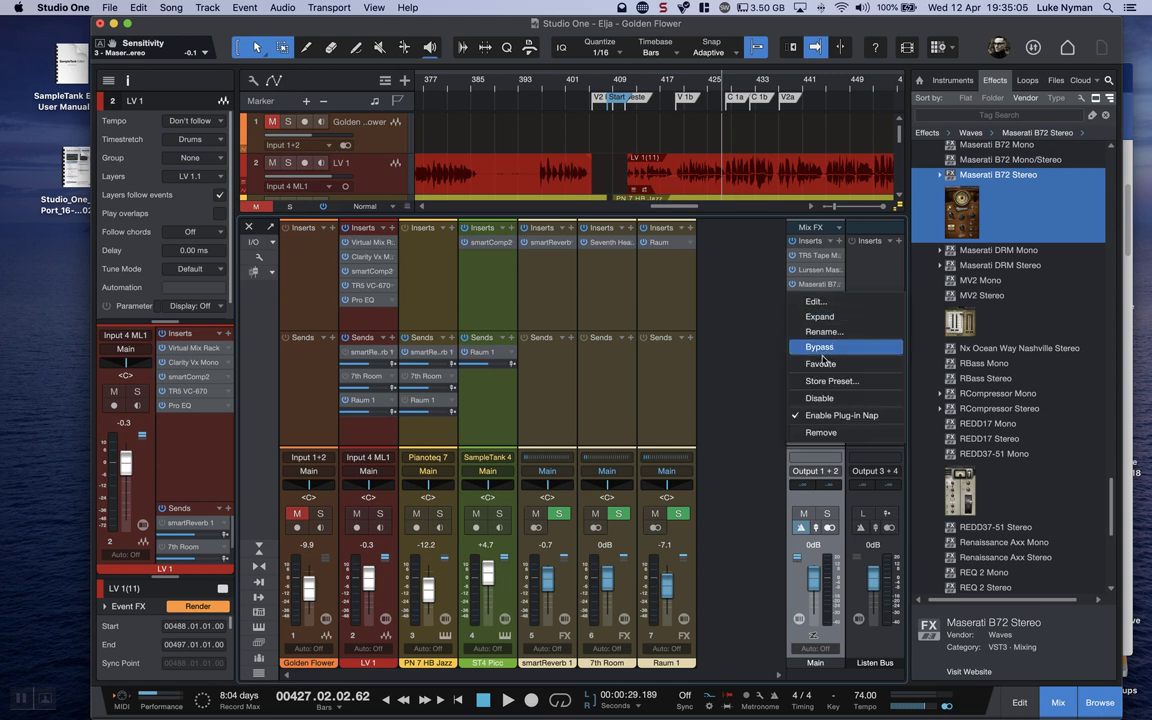
{"action": "left_click", "coordinate": [825, 434]}
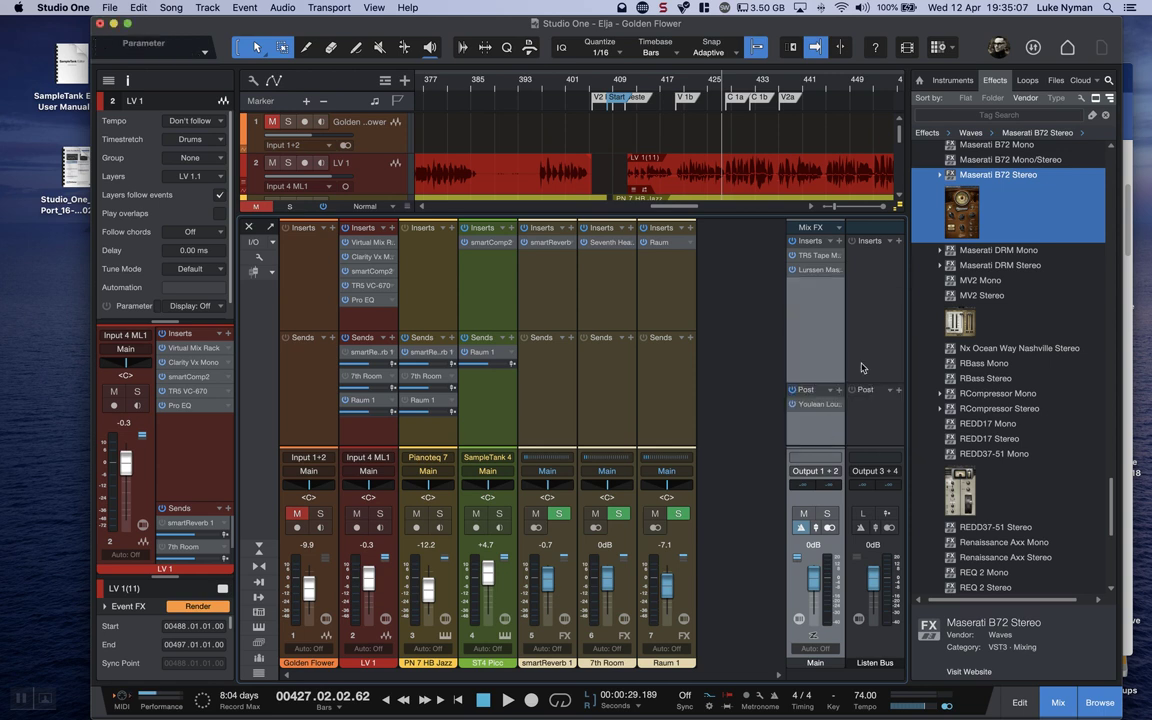
{"action": "left_click_drag", "start_coordinate": [955, 505], "coordinate": [812, 300]}
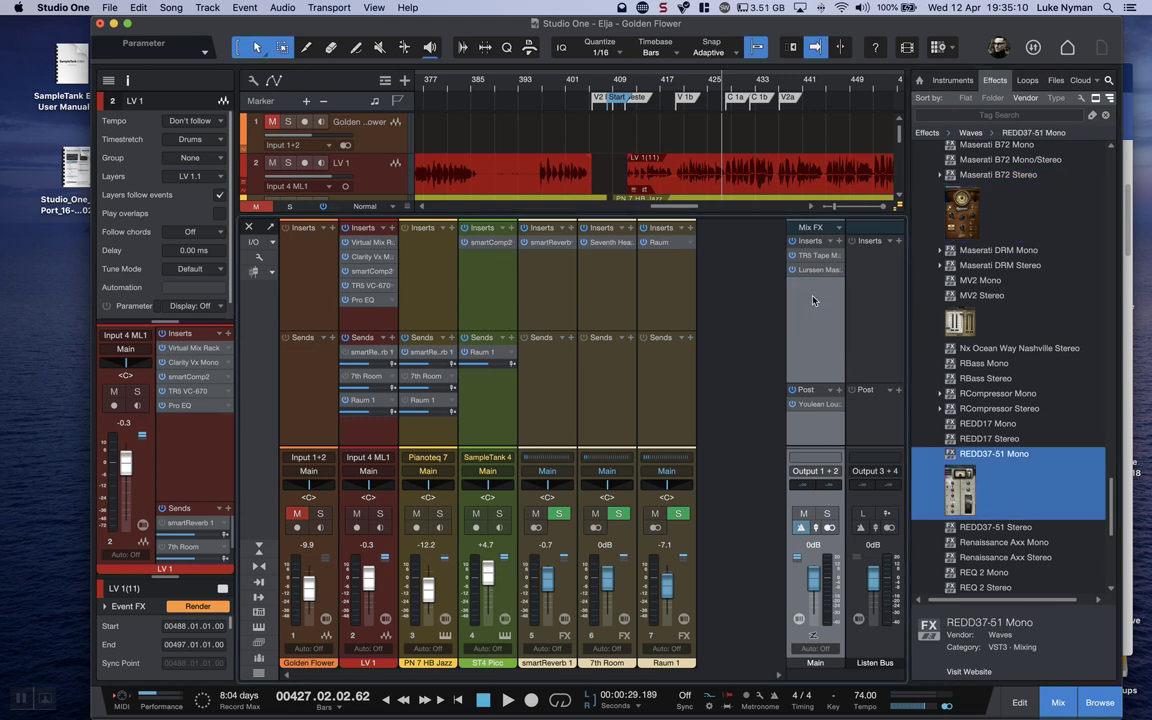
Quit Studio One without saving changes to Elja - Golden Flower
{"action": "left_click", "coordinate": [65, 8]}
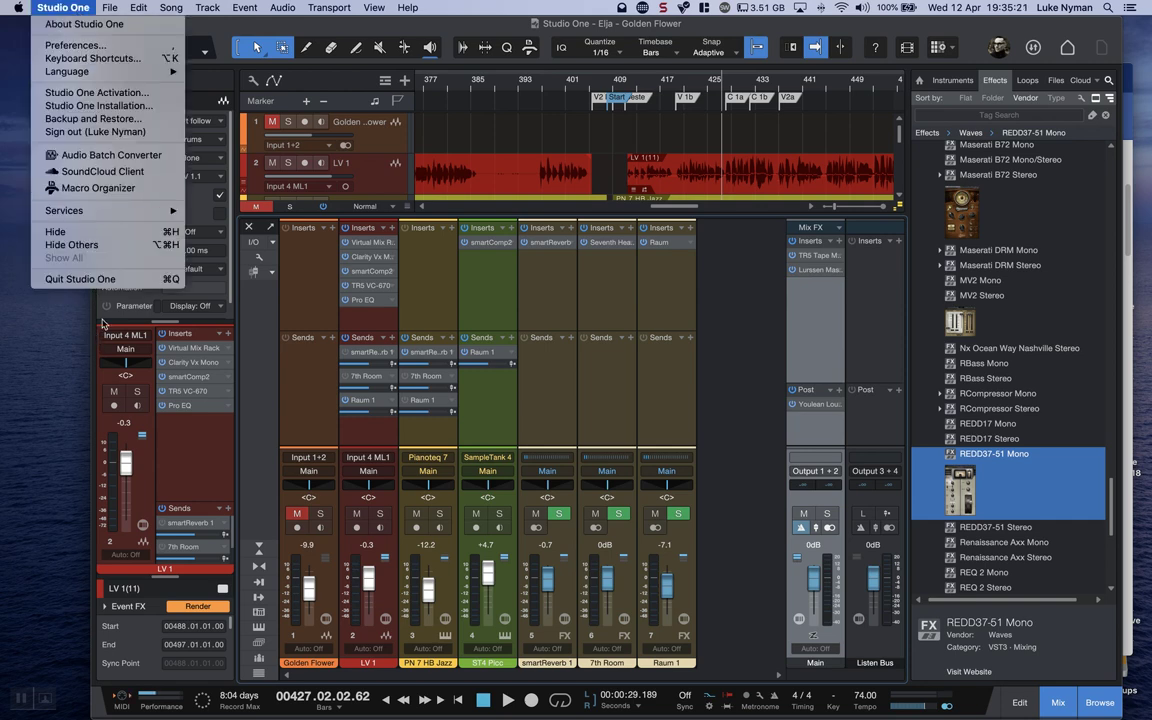
{"action": "left_click", "coordinate": [112, 281]}
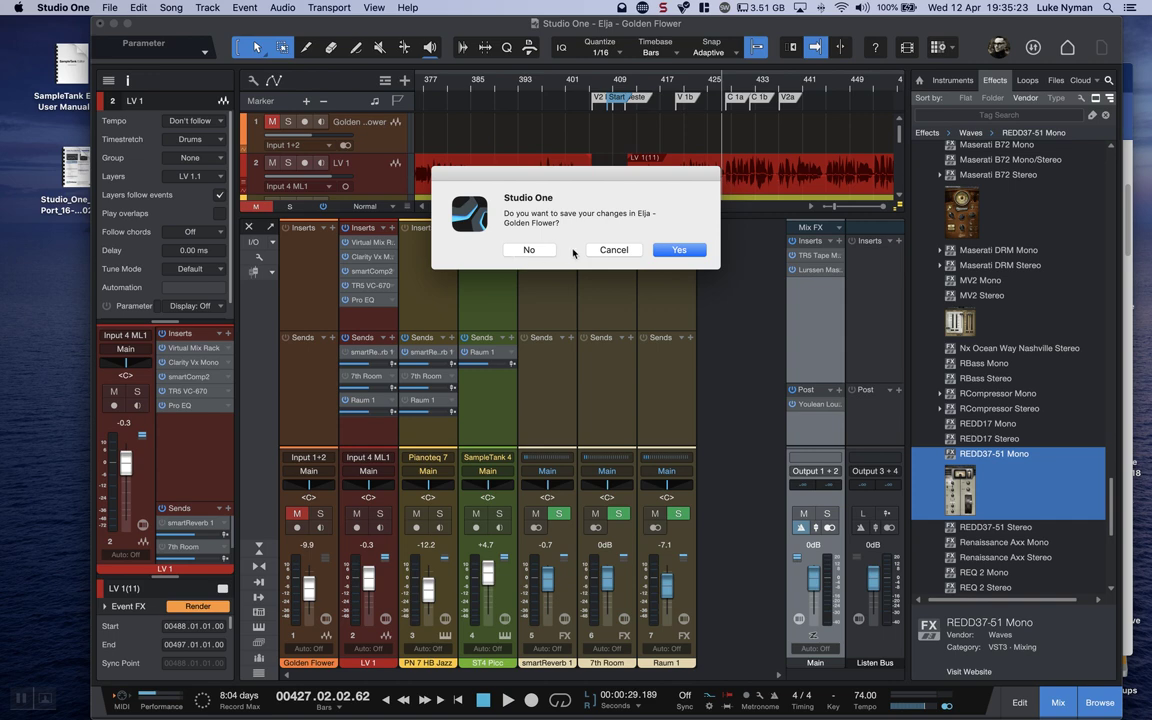
{"action": "left_click", "coordinate": [665, 249]}
{"action": "left_click", "coordinate": [536, 250]}
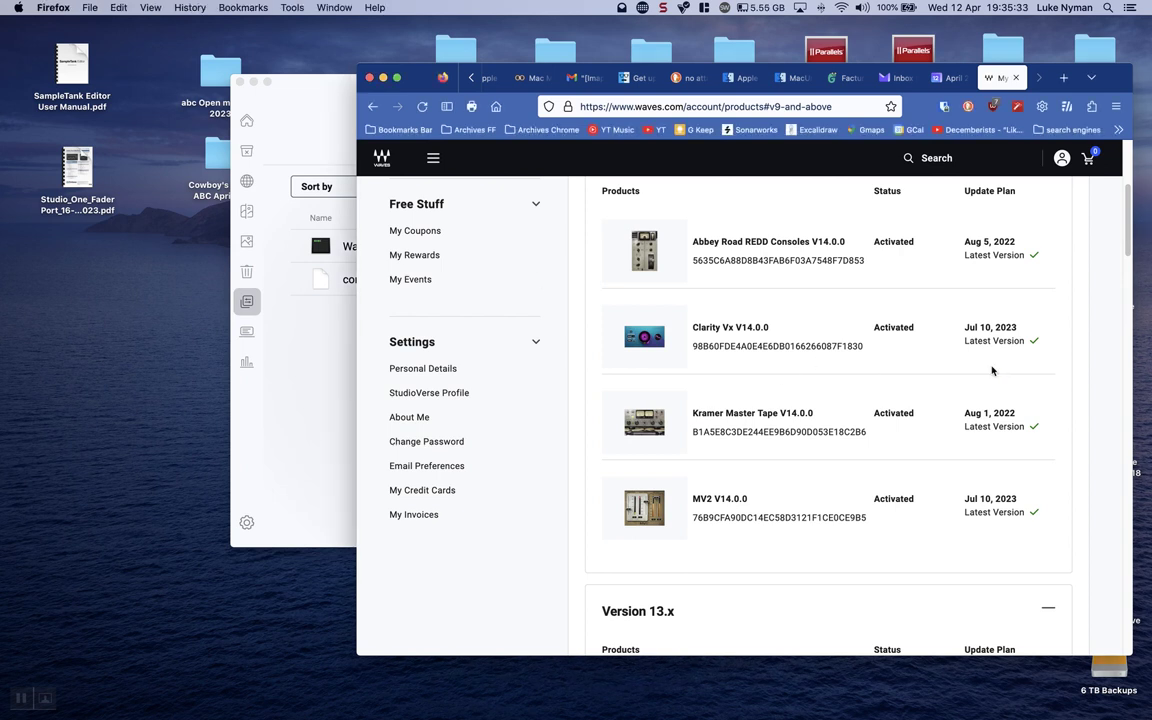
Relaunch Studio One through Spotlight by searching 'stu'
{"action": "key", "text": "super+space"}
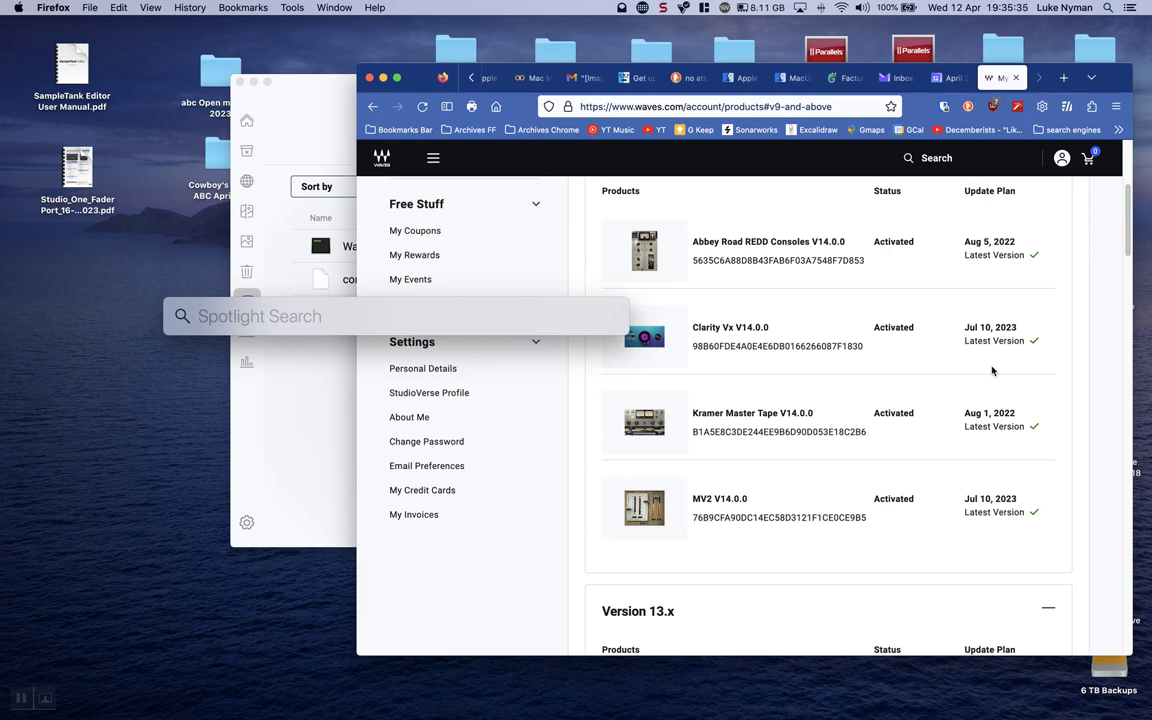
{"action": "type", "text": "studio"}
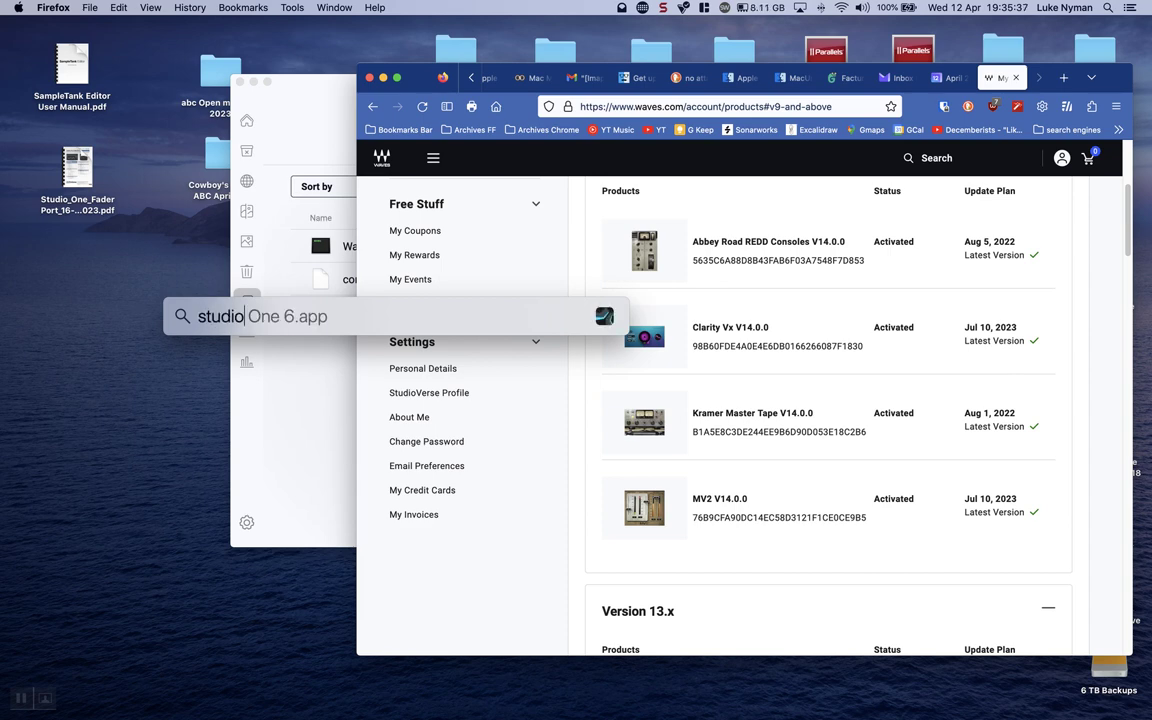
{"action": "key", "text": "Return"}
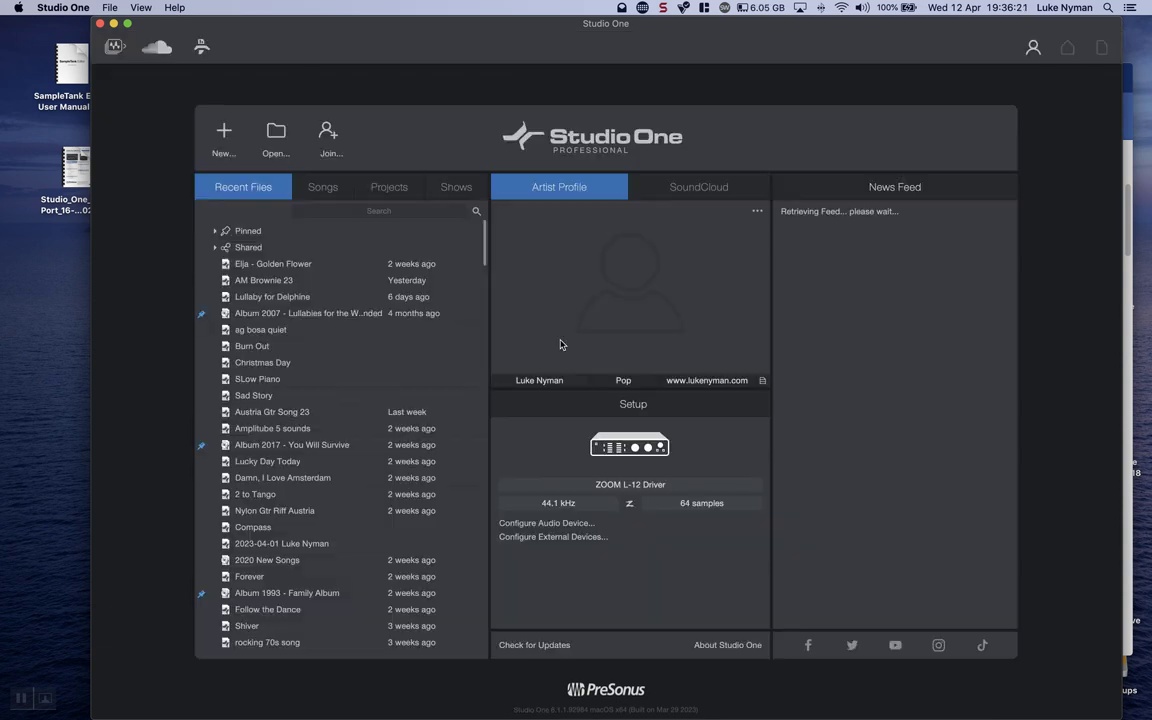
Load Elja - Golden Flower from the Start page's Recent Files list
{"action": "left_click", "coordinate": [282, 265]}
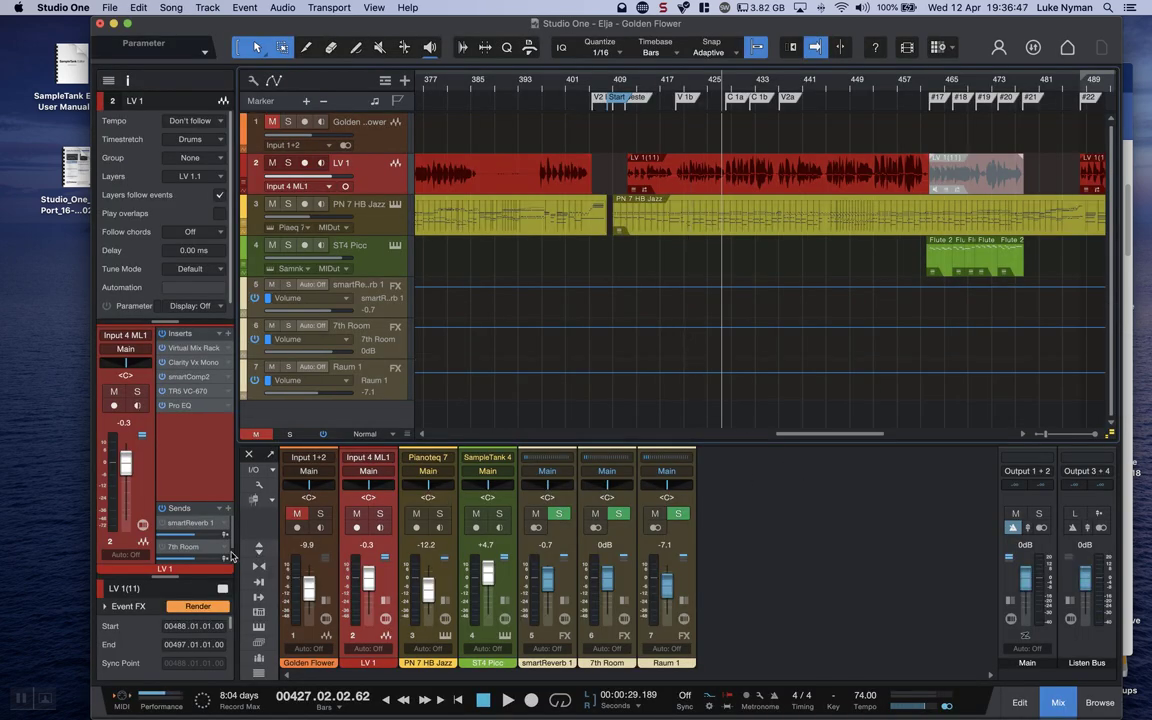
Enlarge the mixer, browse to Waves effects, and insert Maserati B72 Stereo on Mix FX
{"action": "left_click", "coordinate": [250, 549]}
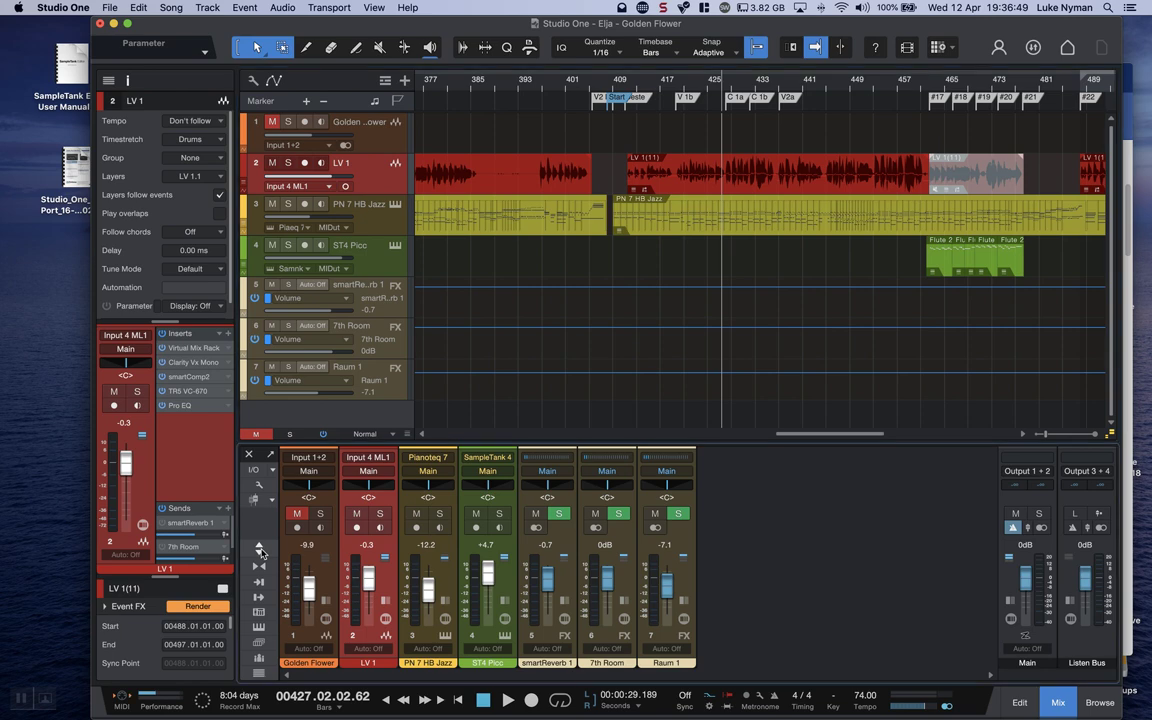
{"action": "left_click", "coordinate": [1099, 700]}
{"action": "scroll", "coordinate": [931, 325], "scroll_direction": "down", "scroll_amount": 15}
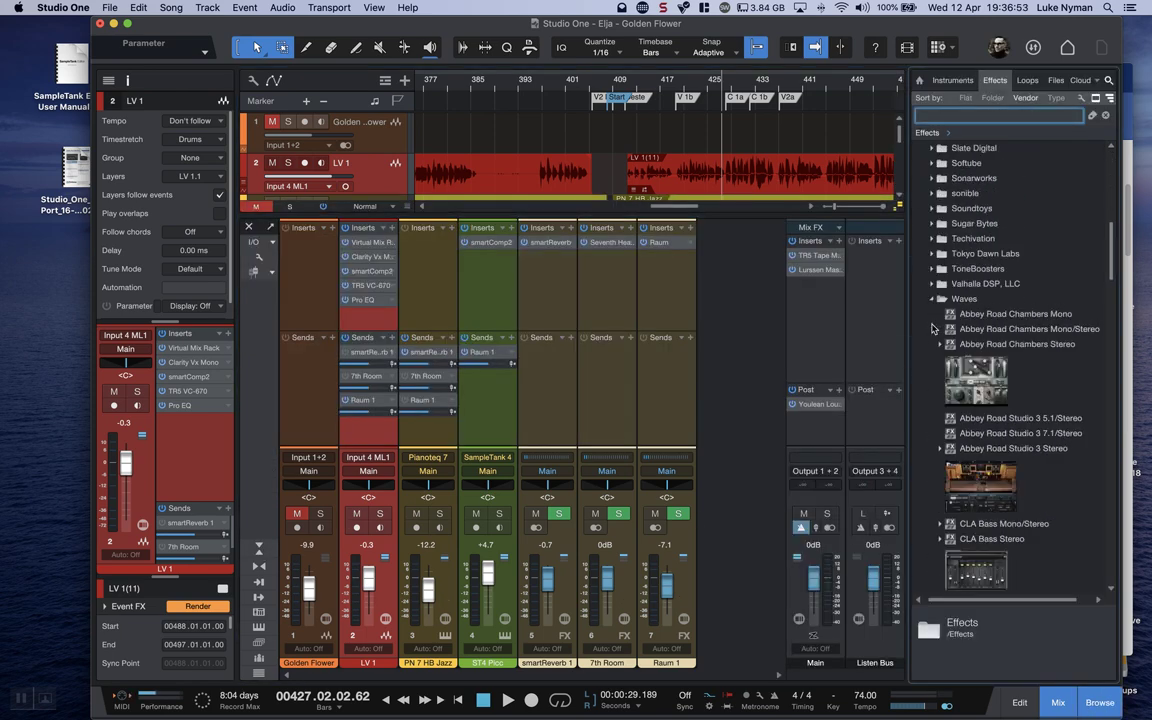
{"action": "scroll", "coordinate": [931, 328], "scroll_direction": "down", "scroll_amount": 5}
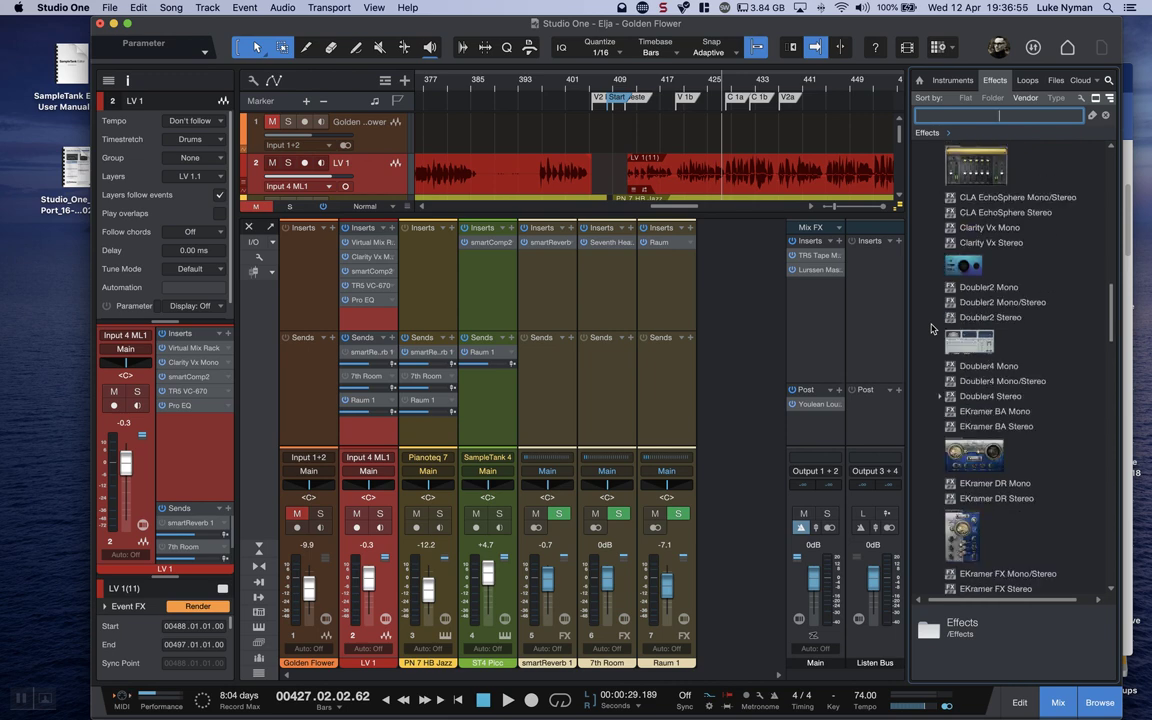
{"action": "scroll", "coordinate": [966, 320], "scroll_direction": "down", "scroll_amount": 20}
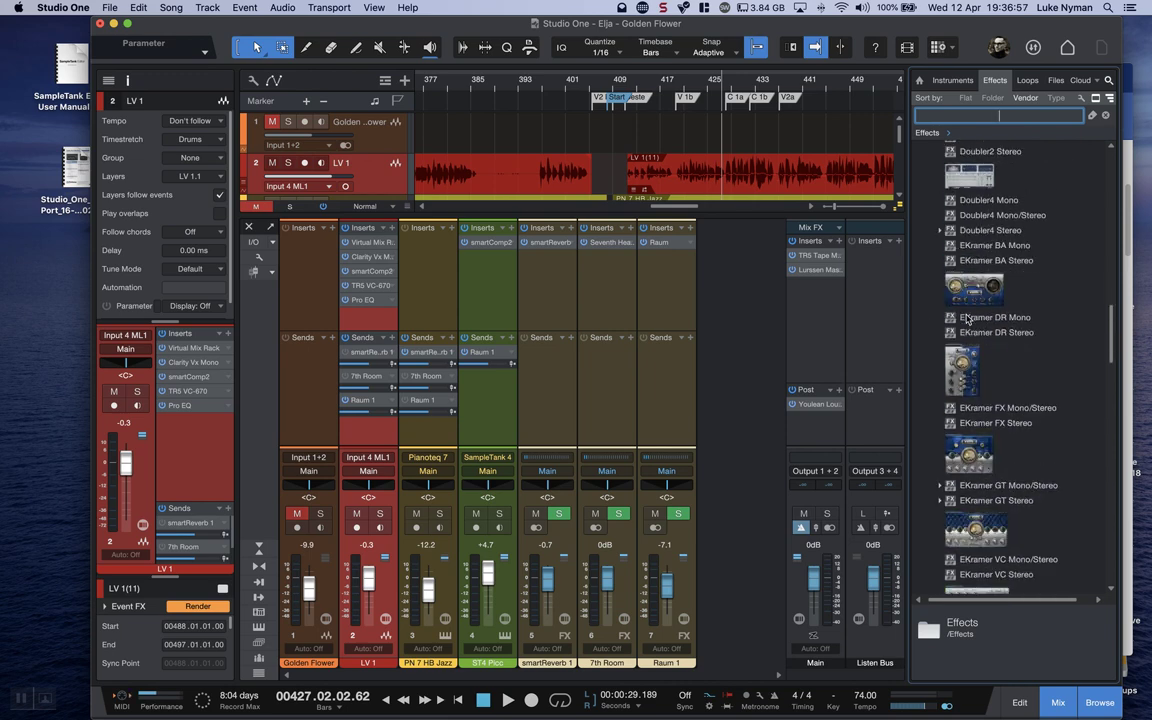
{"action": "scroll", "coordinate": [966, 320], "scroll_direction": "down", "scroll_amount": 15}
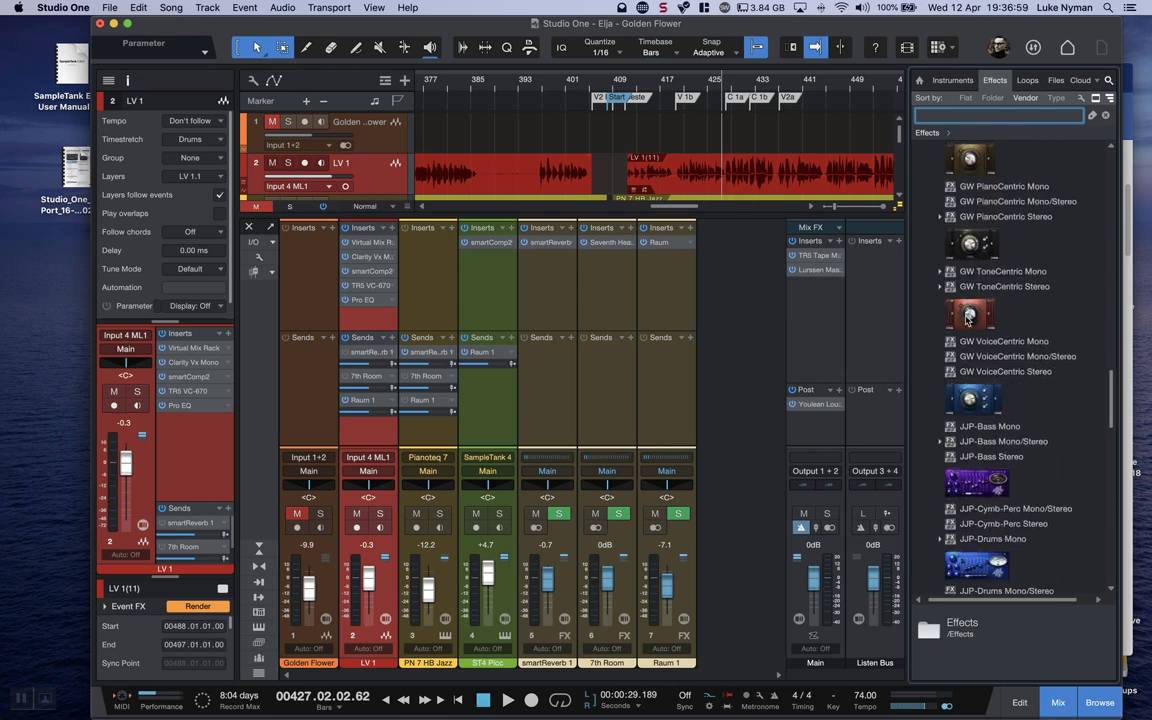
{"action": "scroll", "coordinate": [966, 320], "scroll_direction": "down", "scroll_amount": 10}
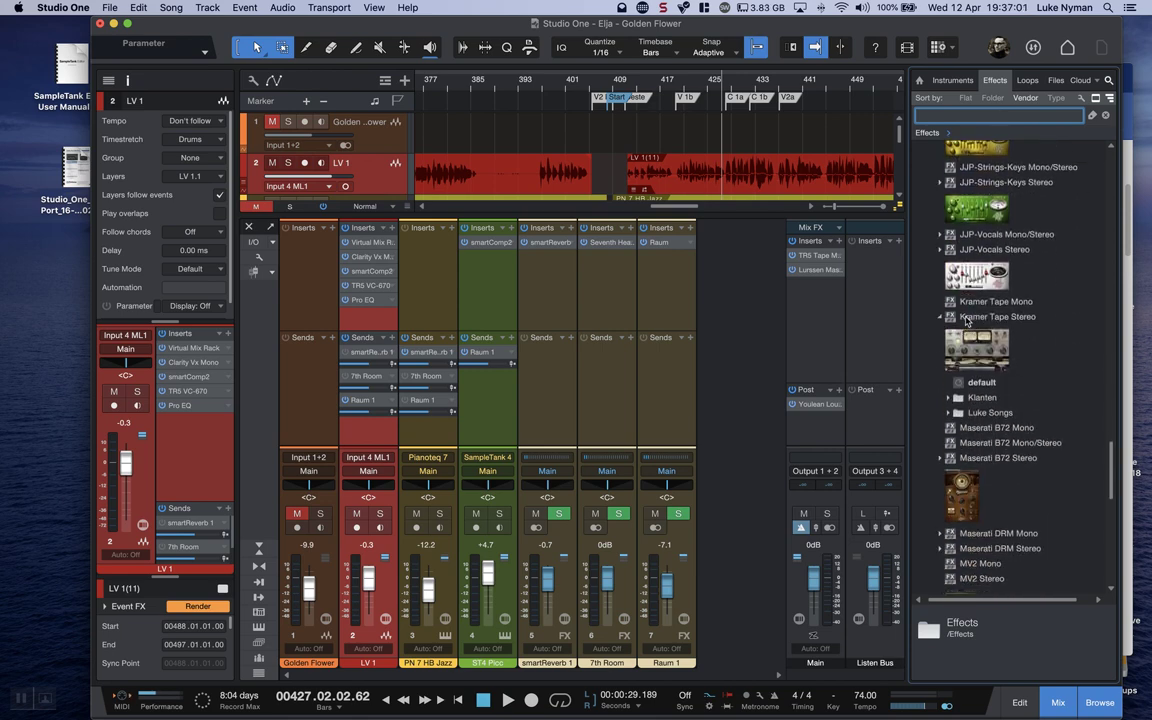
{"action": "scroll", "coordinate": [966, 320], "scroll_direction": "down", "scroll_amount": 3}
{"action": "left_click_drag", "start_coordinate": [966, 322], "coordinate": [804, 312]}
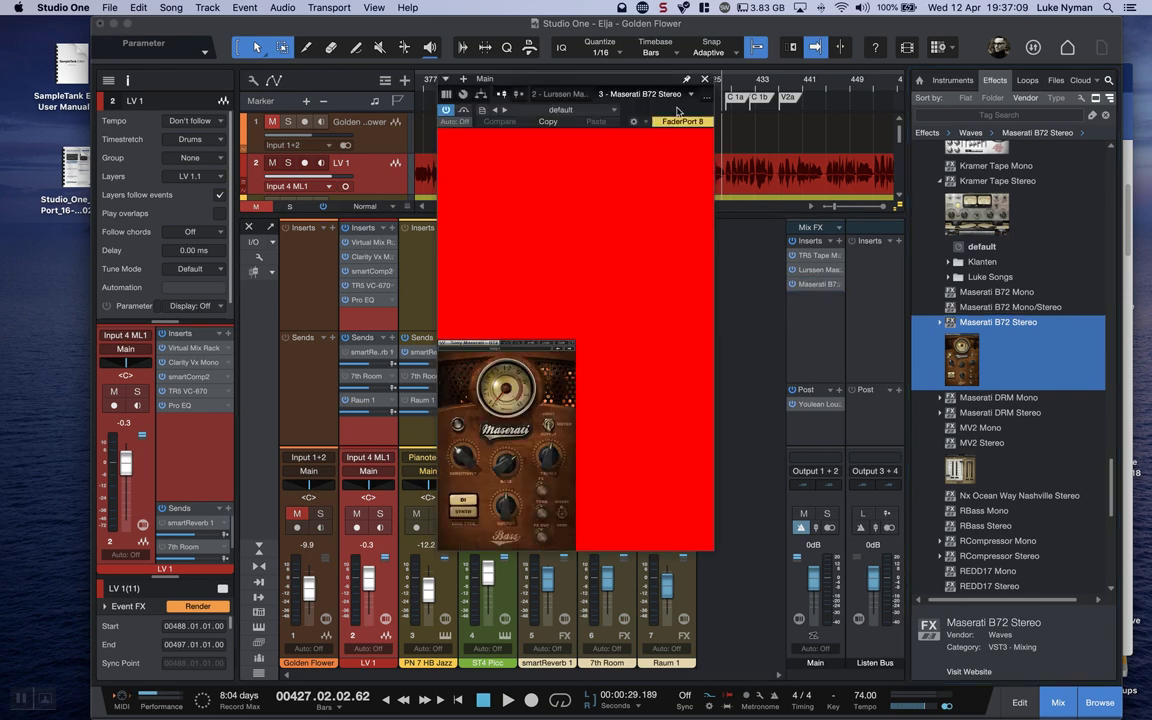
Close the Maserati window and add MV2 Stereo and REDD37-51 Mono to the Mix FX inserts
{"action": "left_click", "coordinate": [641, 79]}
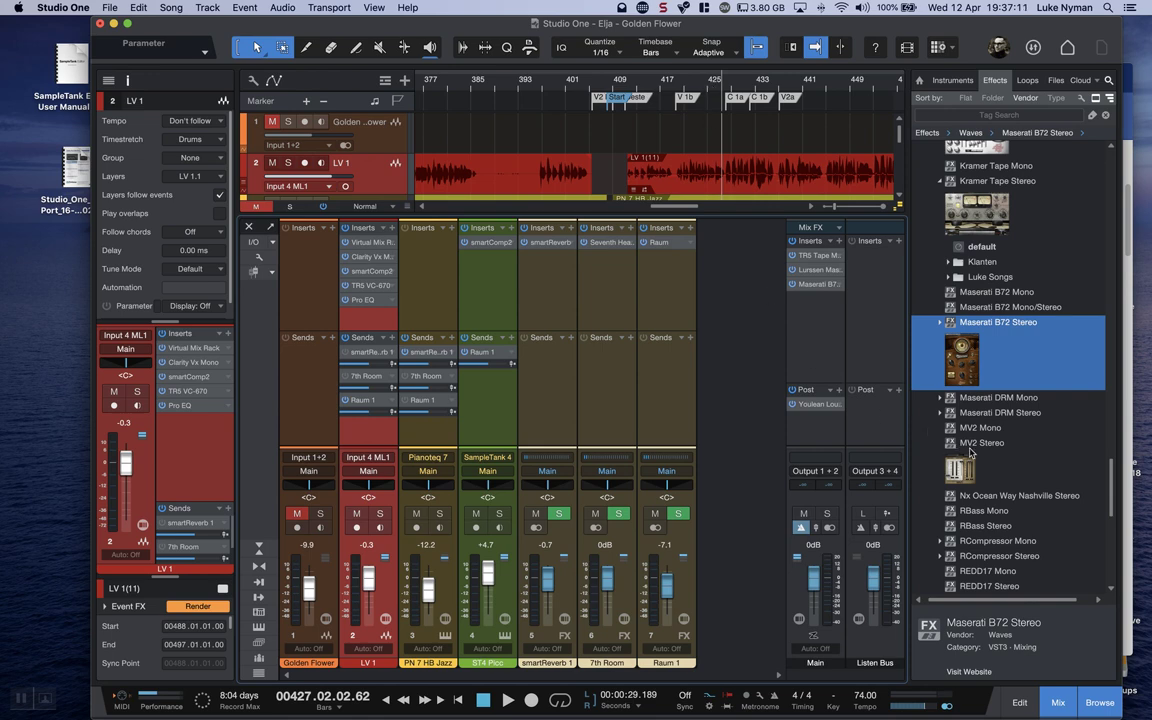
{"action": "left_click_drag", "start_coordinate": [969, 444], "coordinate": [812, 329]}
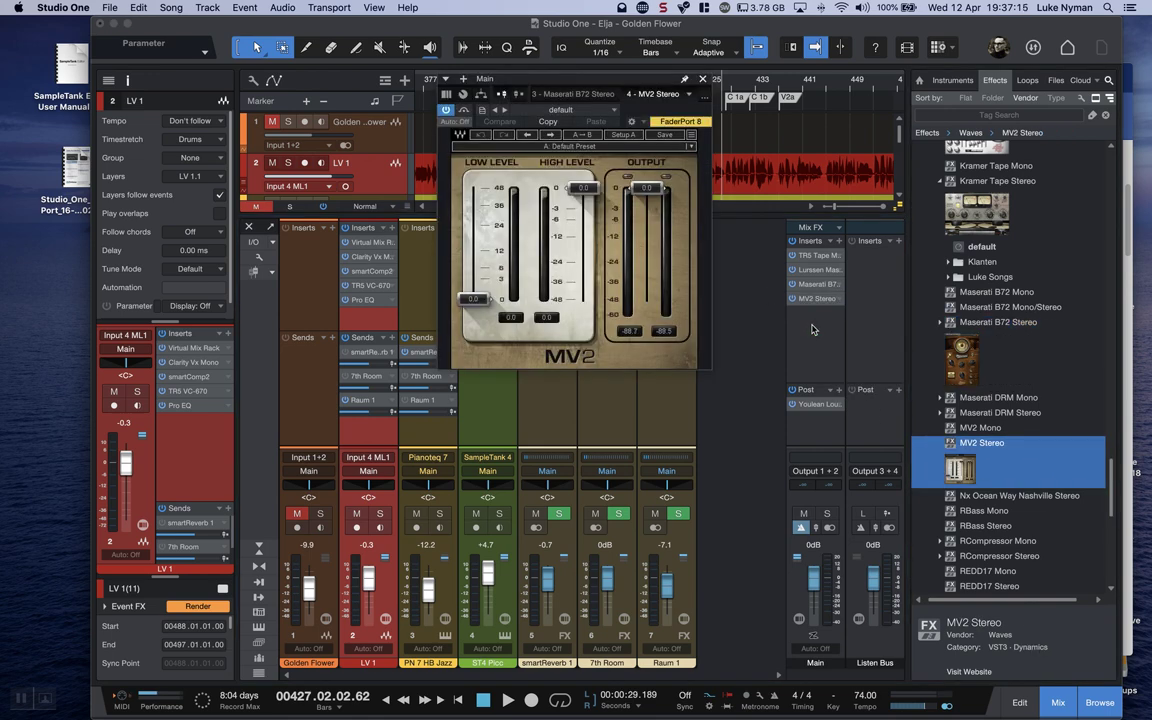
{"action": "scroll", "coordinate": [963, 393], "scroll_direction": "down", "scroll_amount": 6}
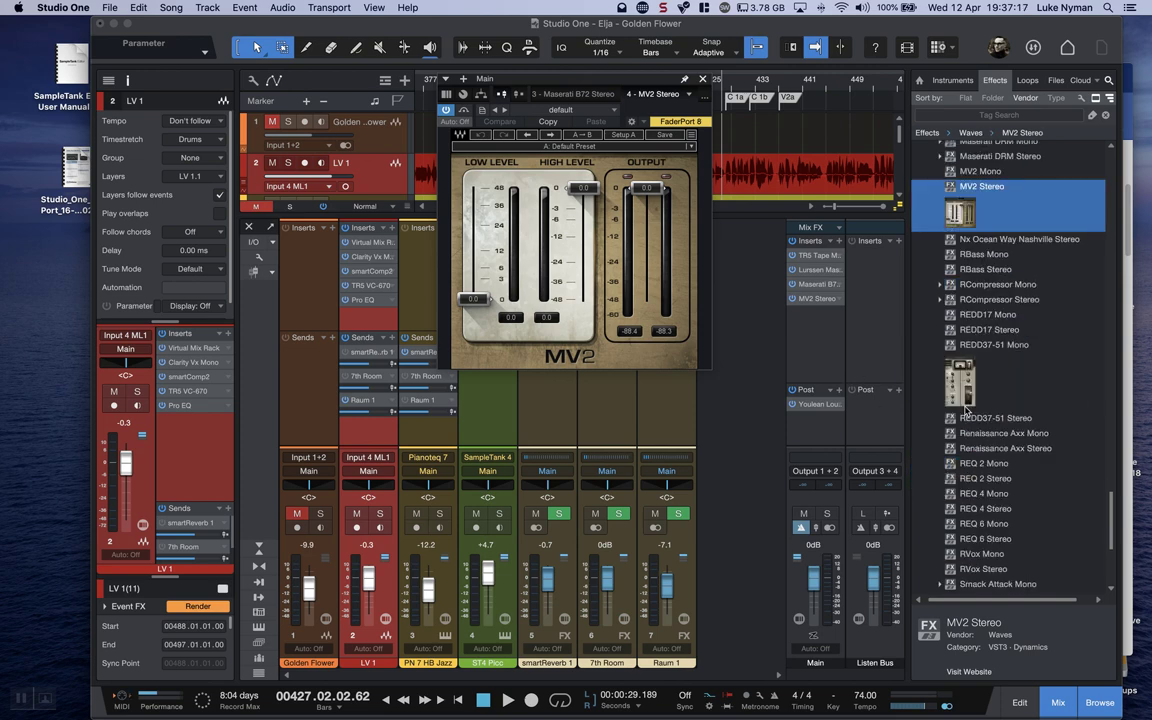
{"action": "left_click_drag", "start_coordinate": [963, 393], "coordinate": [822, 327]}
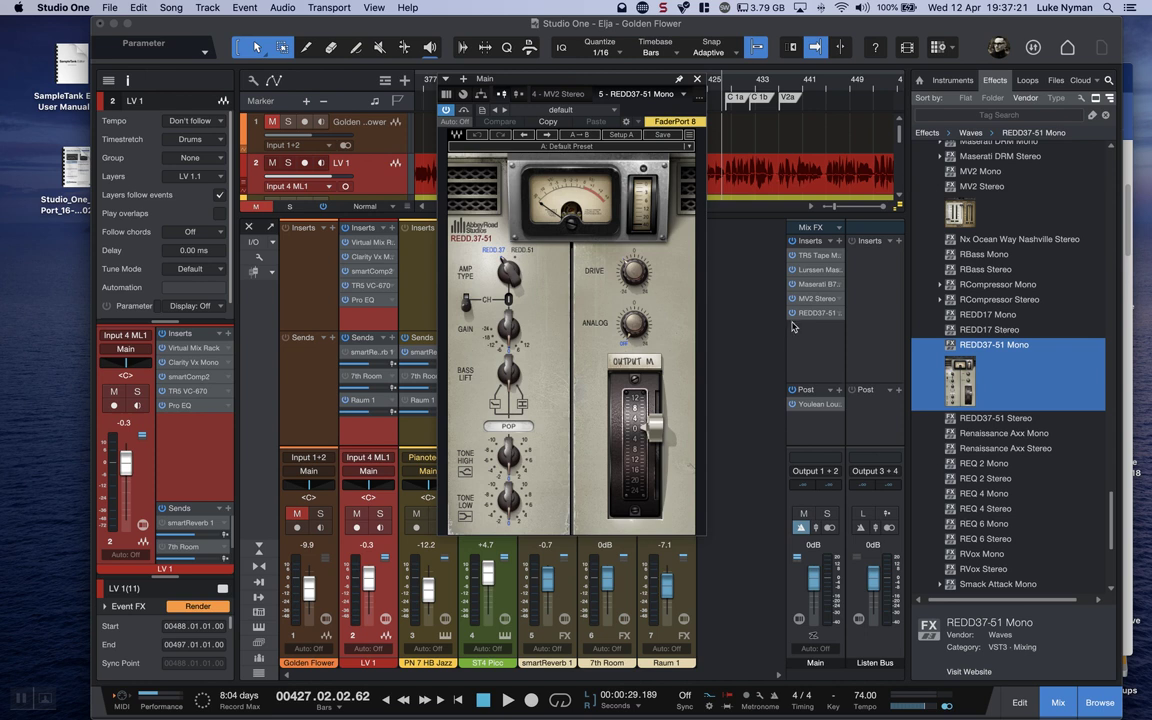
Bypass REDD37-51, then drag the REDD37-51 and MV2 Stereo inserts off Mix FX
{"action": "left_click", "coordinate": [792, 314]}
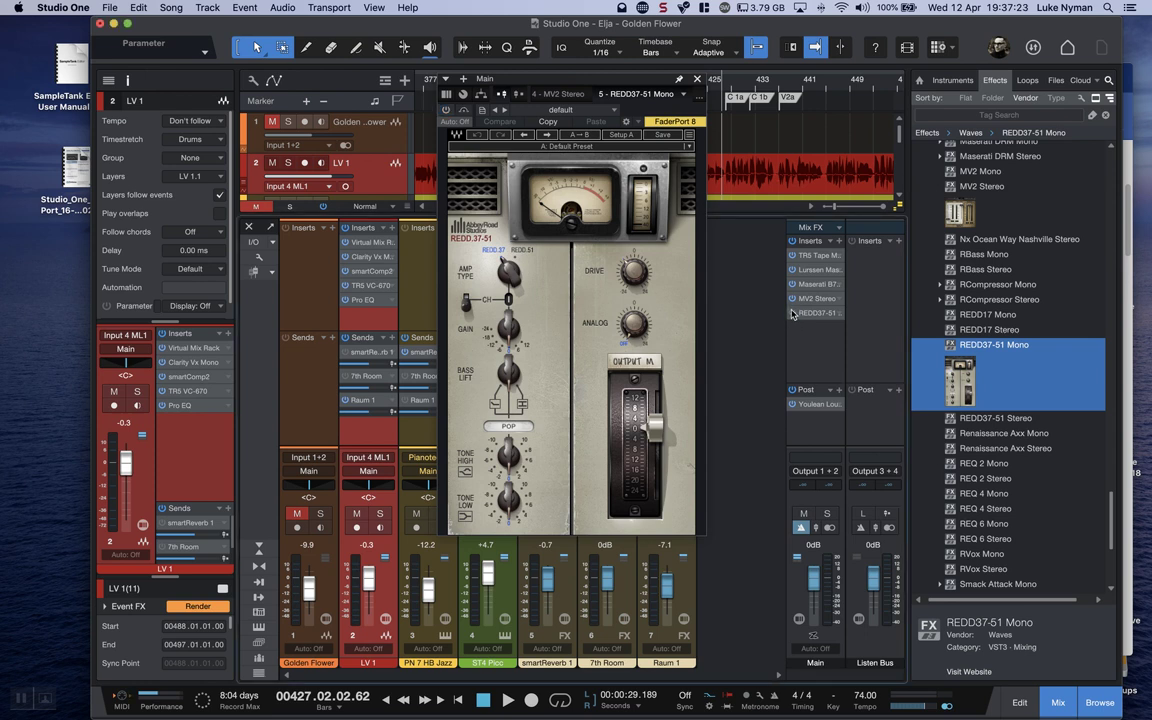
{"action": "left_click_drag", "start_coordinate": [815, 313], "coordinate": [745, 322]}
{"action": "left_click_drag", "start_coordinate": [815, 298], "coordinate": [678, 266]}
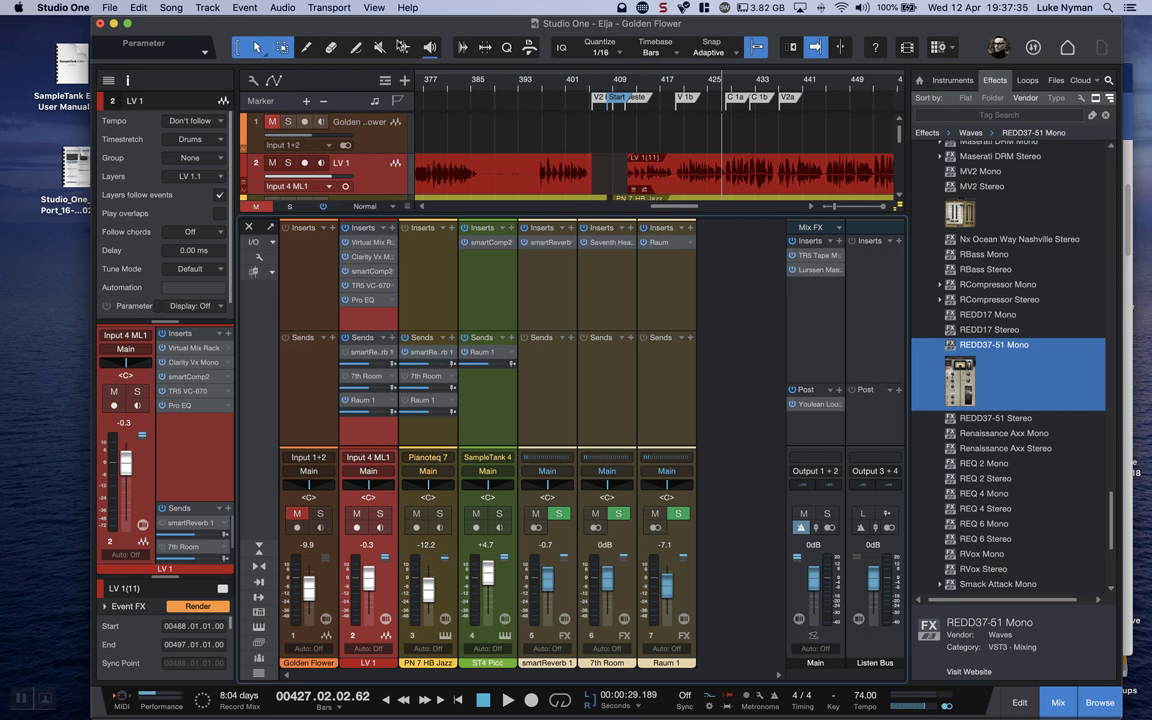
Reopen the Plug-In Manager from the View menu to list installed plug-ins again
{"action": "left_click", "coordinate": [374, 9]}
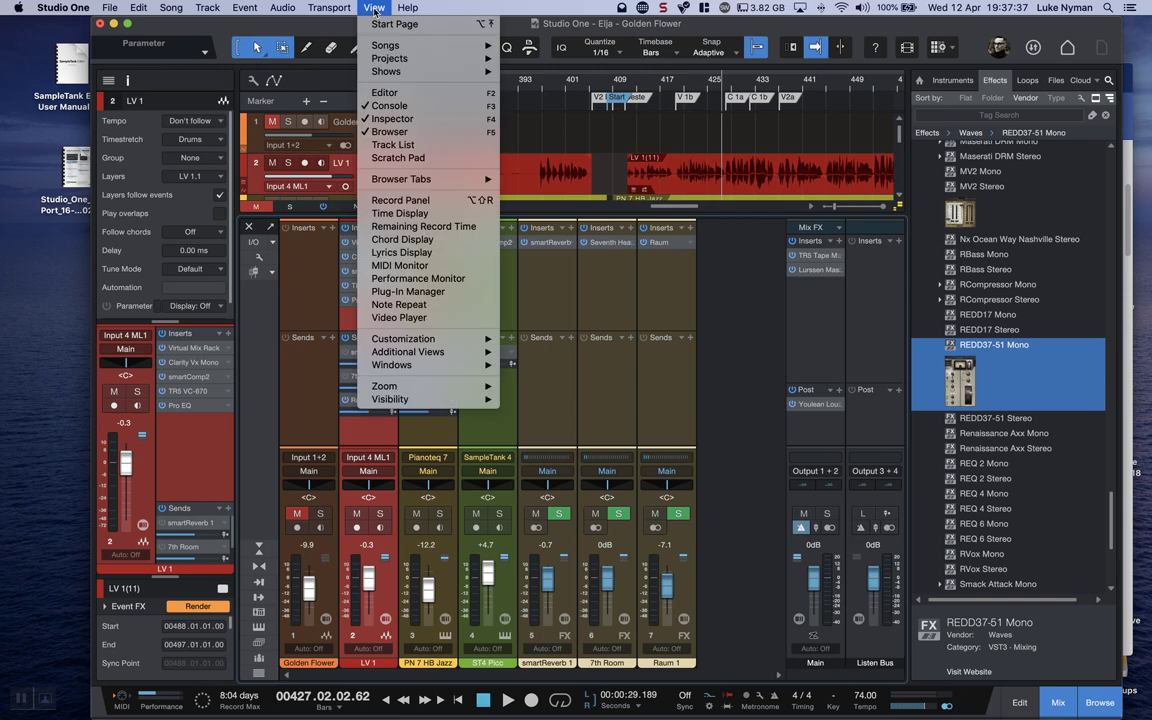
{"action": "left_click", "coordinate": [437, 299]}
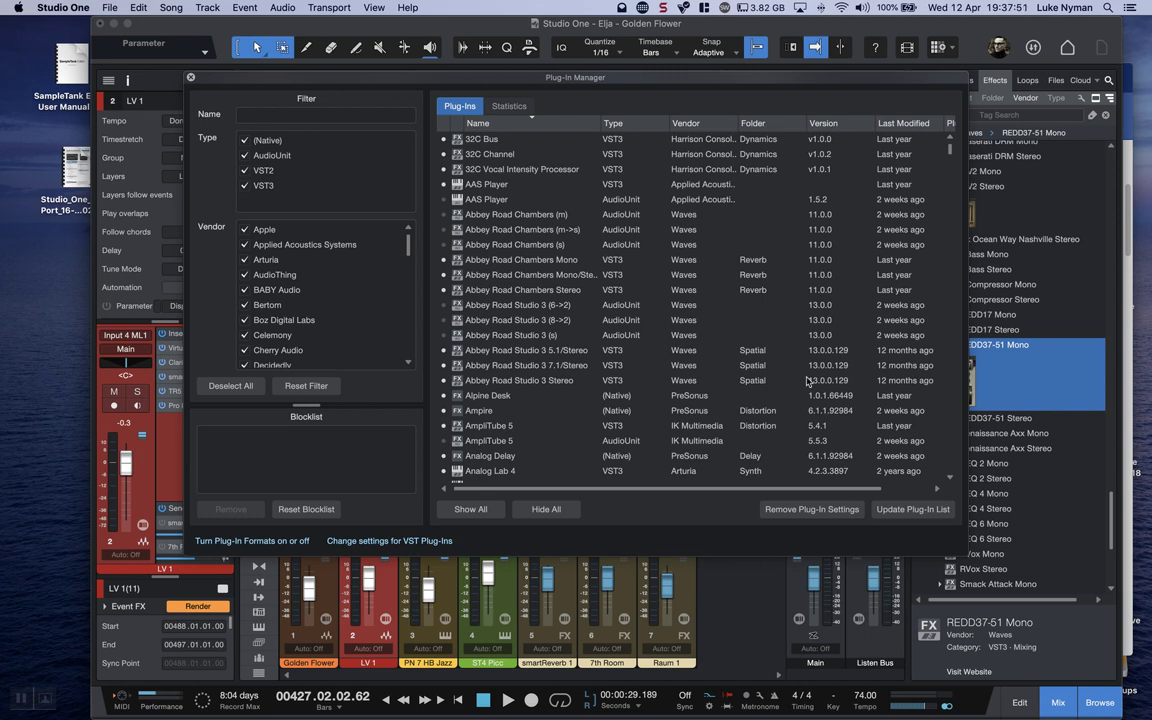
{"action": "left_click", "coordinate": [666, 9]}
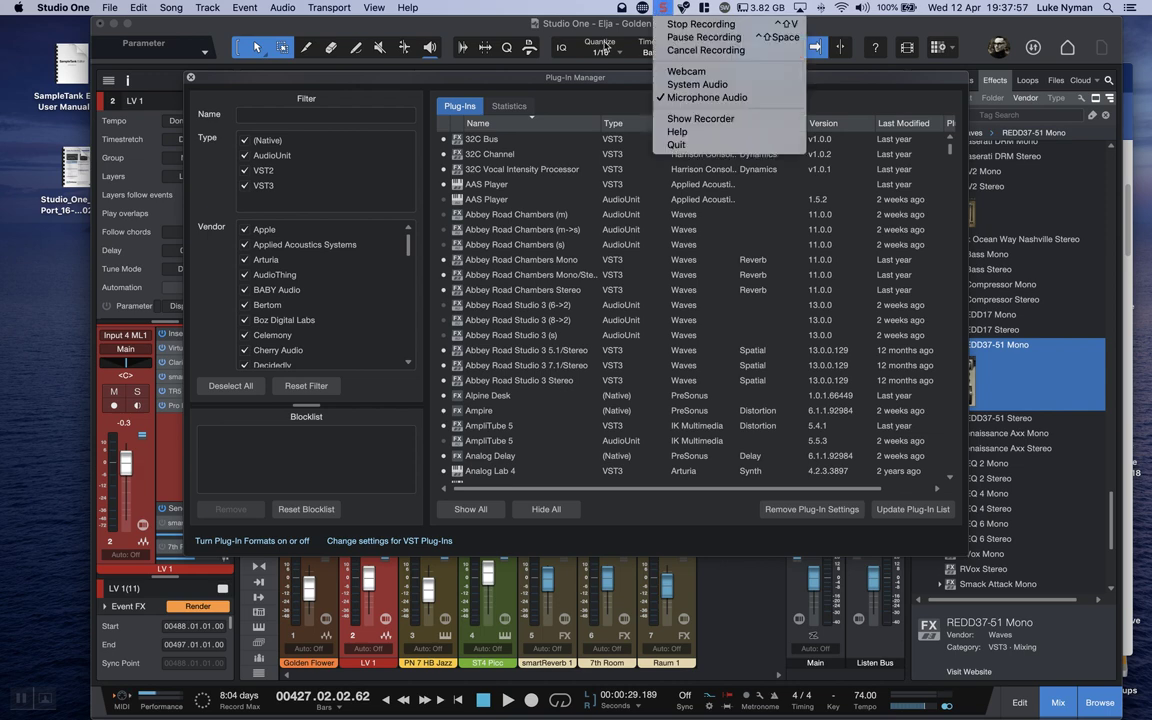
{"action": "left_click", "coordinate": [550, 28]}
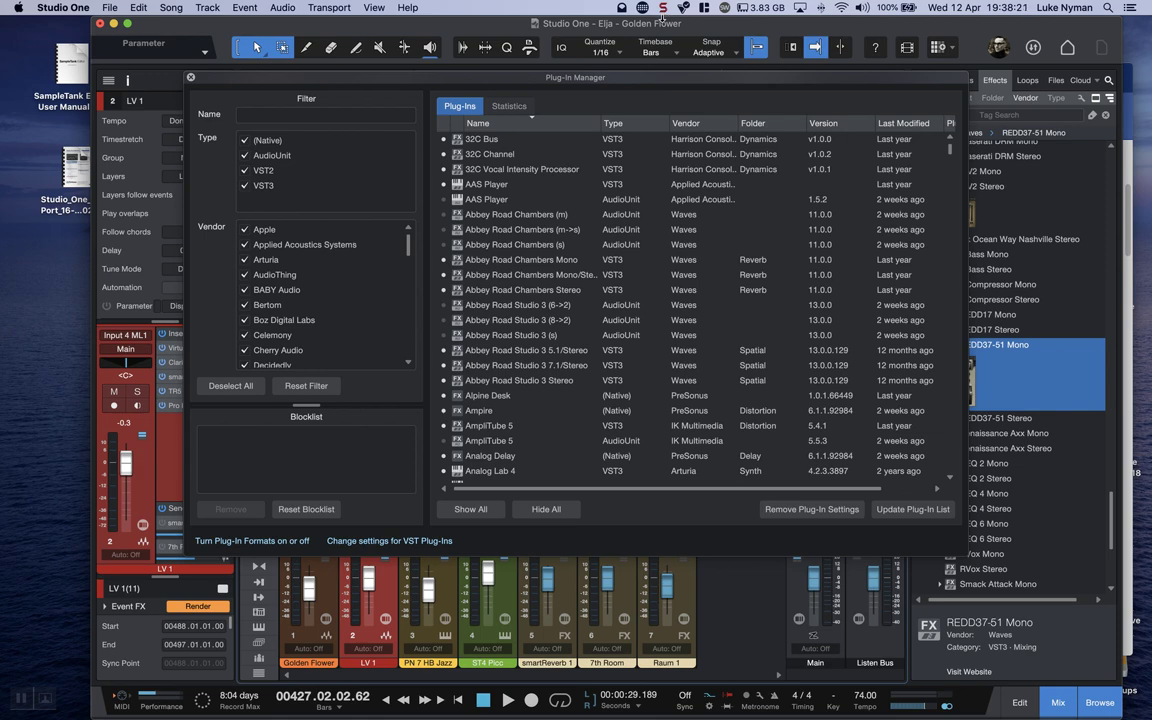
{"action": "left_click", "coordinate": [663, 8]}
{"action": "left_click", "coordinate": [663, 8]}
{"action": "left_click", "coordinate": [663, 8]}
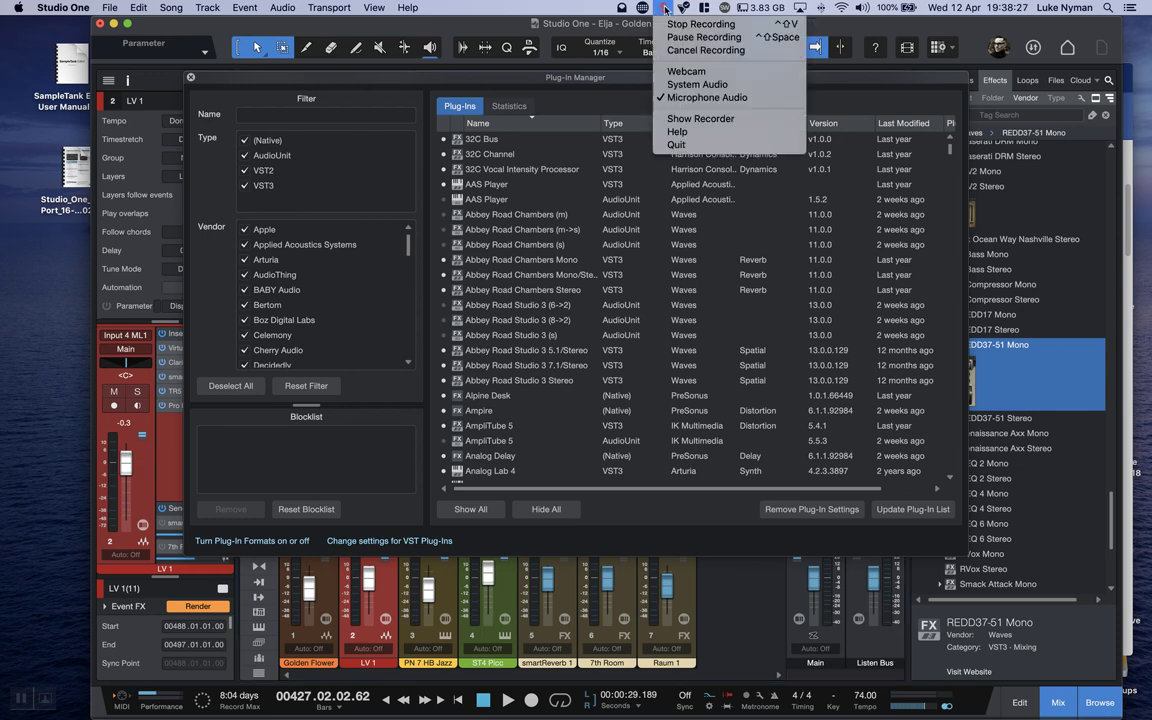